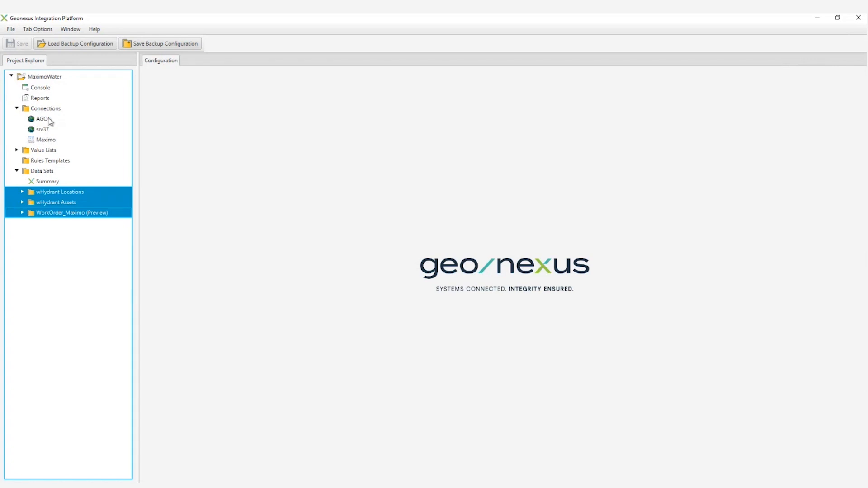
Look through the connection types that can be added to the project, including the Esri options.
mouse_move(73, 118)
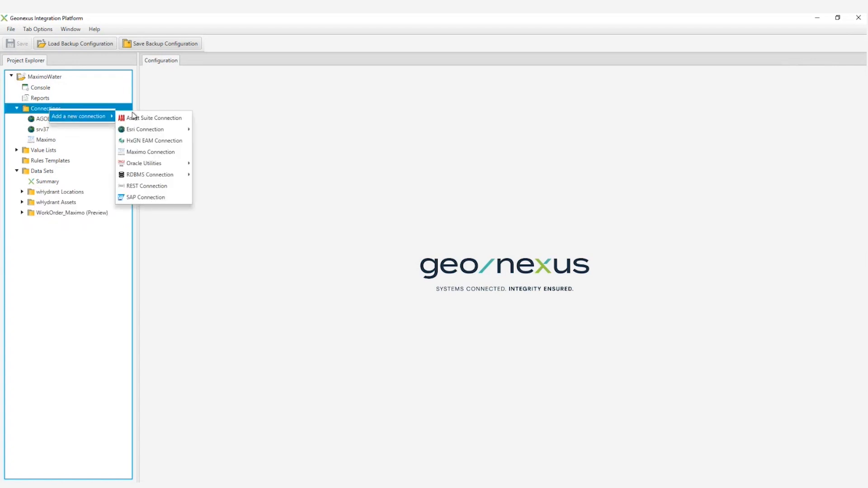
mouse_move(151, 177)
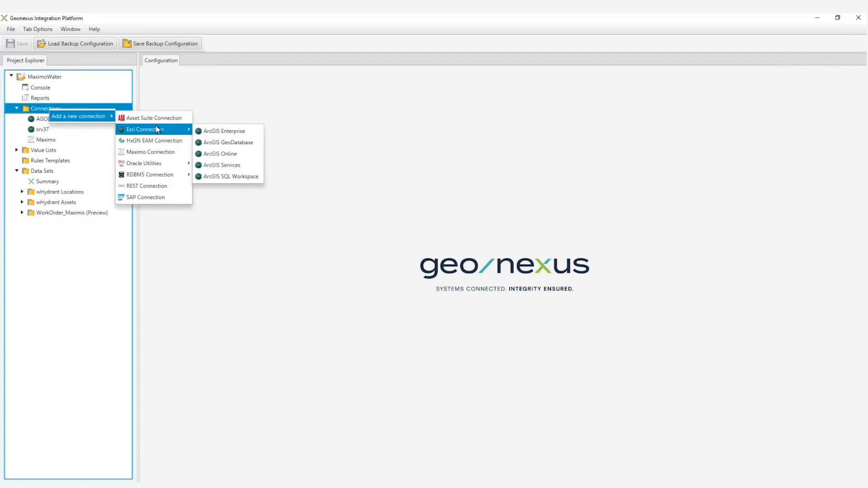
mouse_move(156, 131)
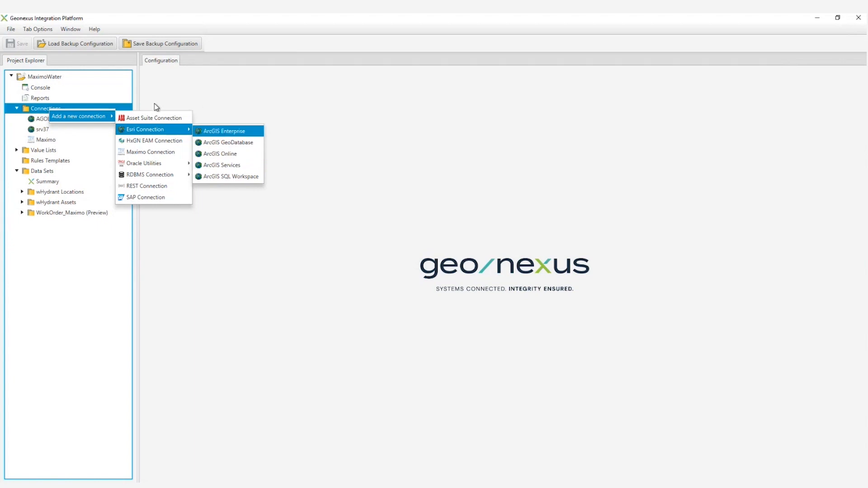
left_click(104, 91)
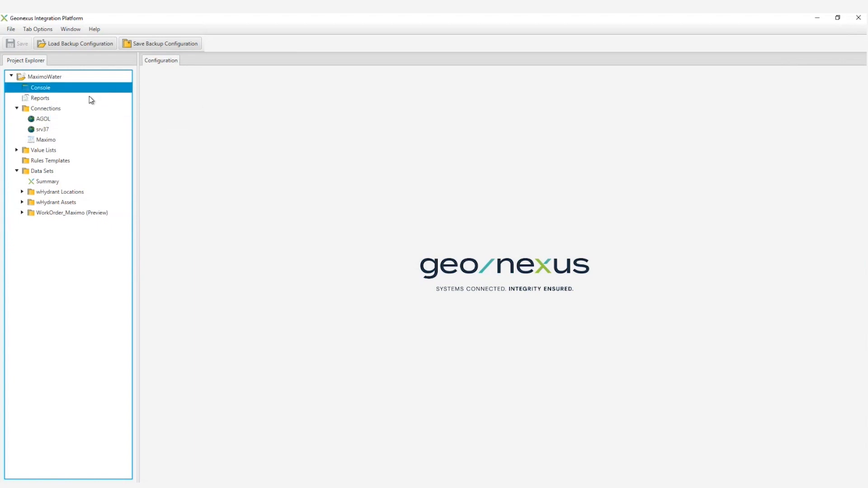
Open the AGOL ArcGIS Online connection and validate it, closing the validation report when done.
left_click(46, 141)
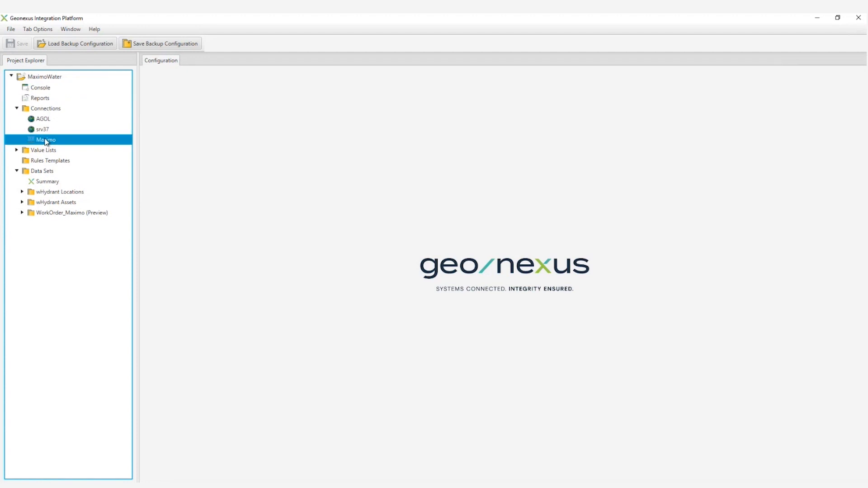
double_click(43, 120)
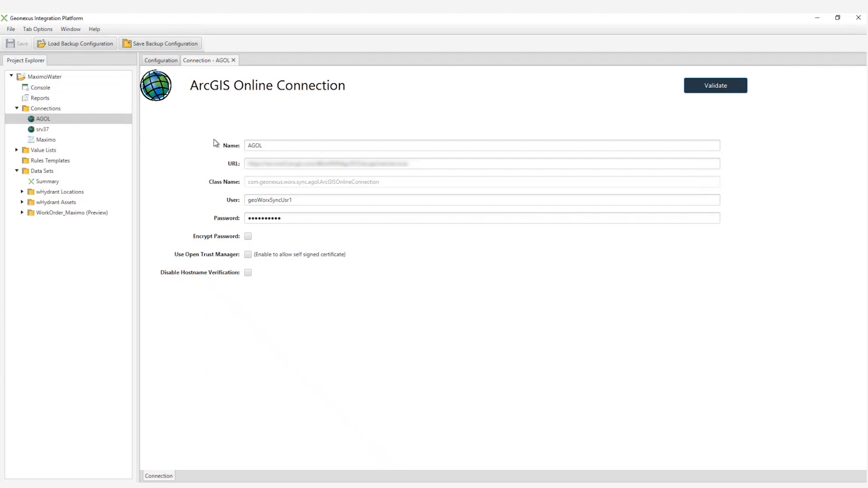
left_click(729, 93)
left_click_drag(472, 98, 565, 174)
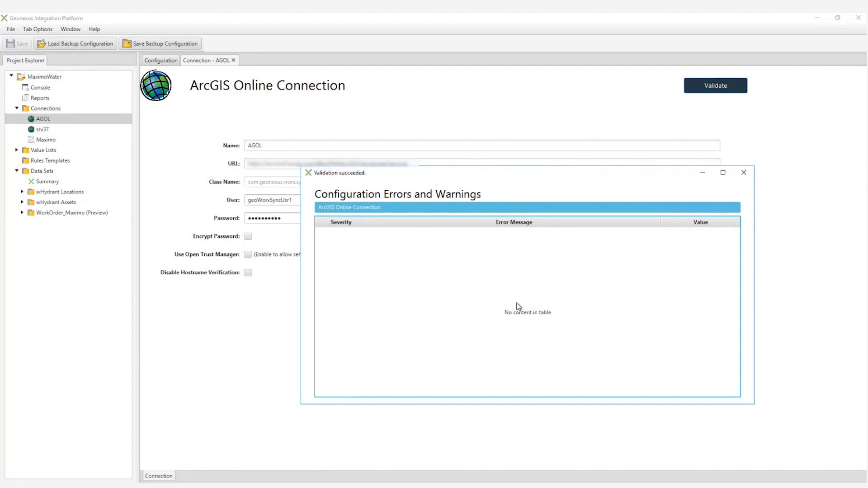
left_click(743, 172)
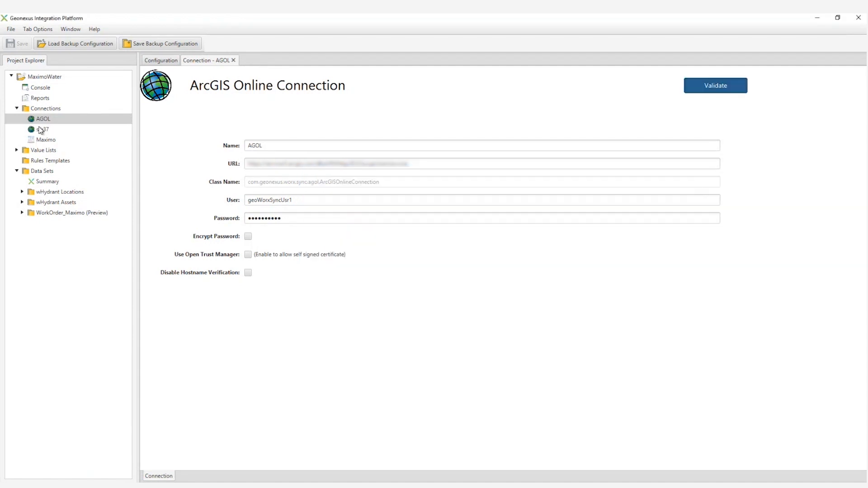
Review the srv37 geodatabase and Maximo connection settings, and check the Maximo connection information.
left_click(39, 130)
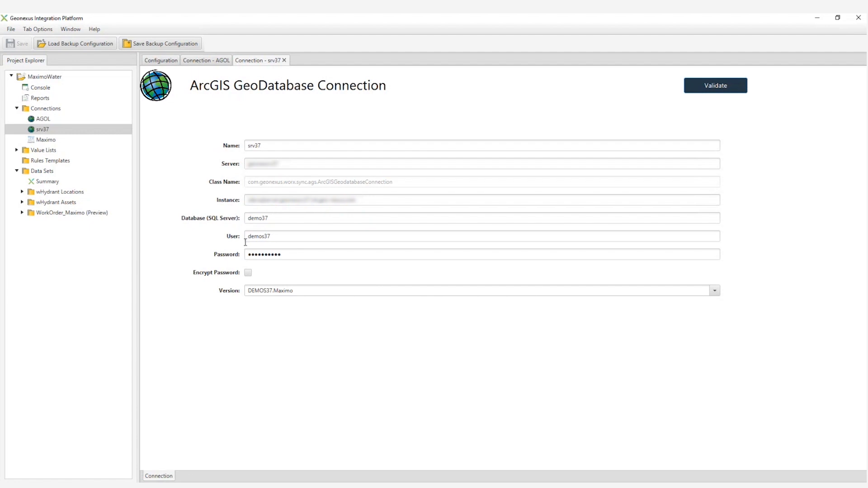
left_click(46, 141)
double_click(46, 141)
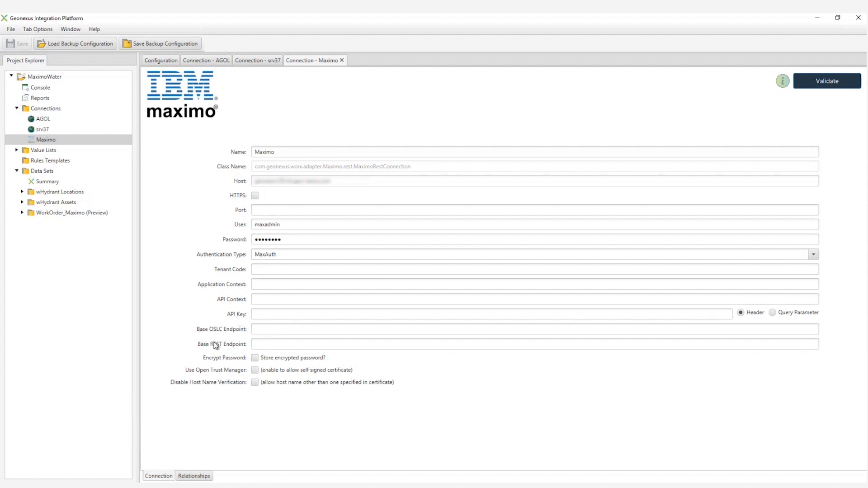
left_click(783, 82)
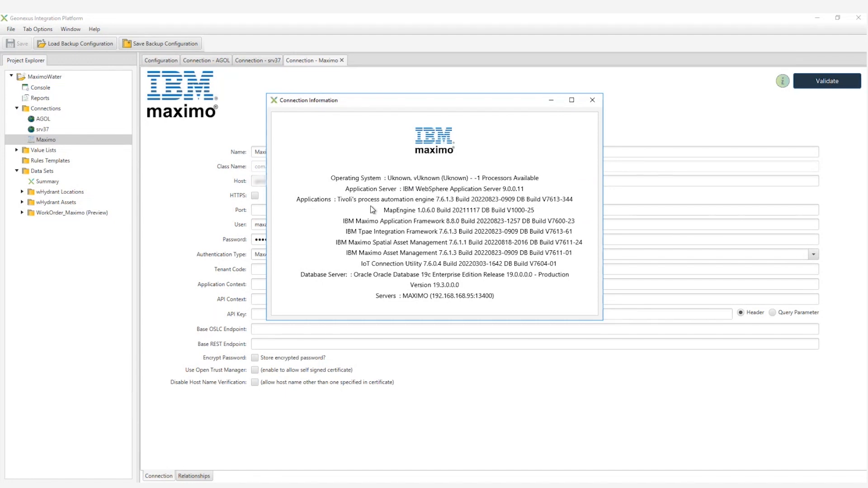
left_click(592, 100)
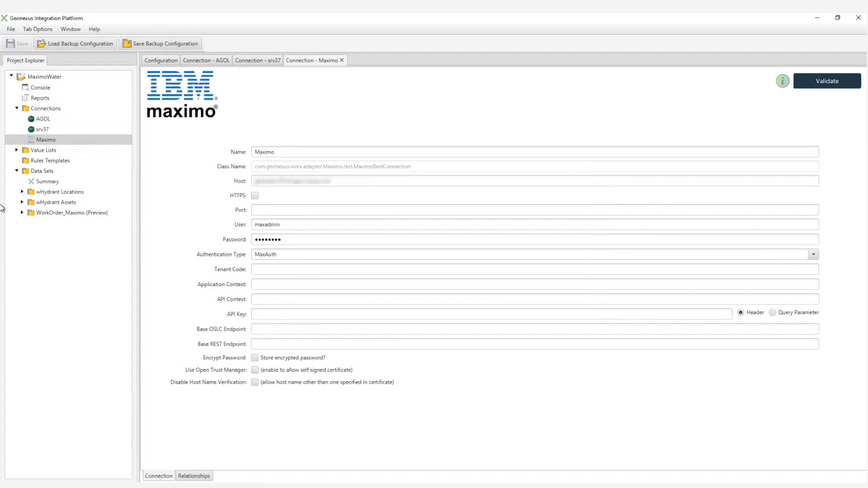
Switch to ArcMap to view the hydrant, and open the Assets application in IBM Maximo.
mouse_move(144, 486)
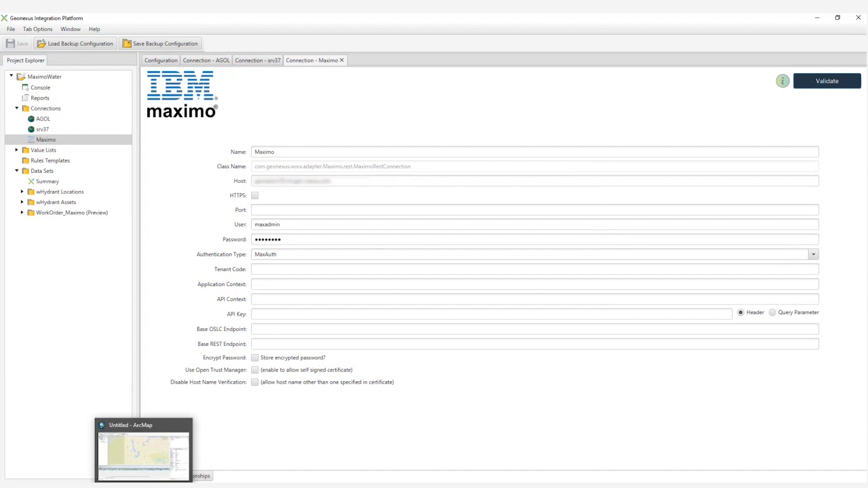
left_click(144, 455)
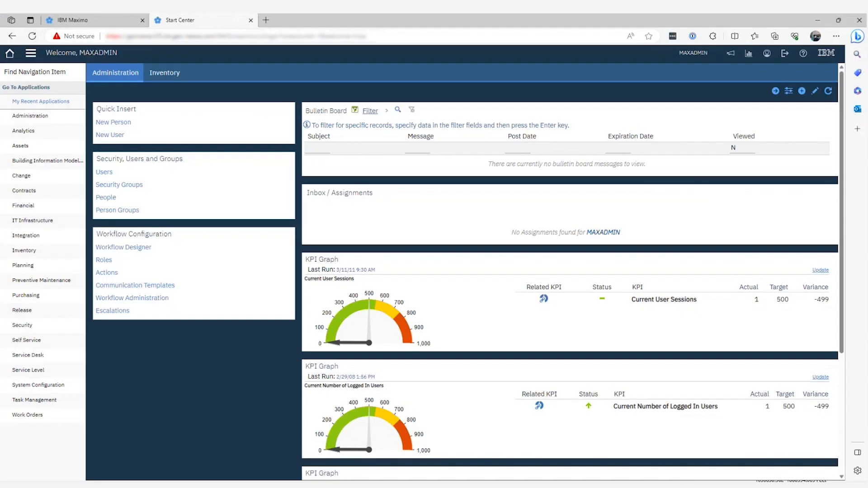
left_click(31, 55)
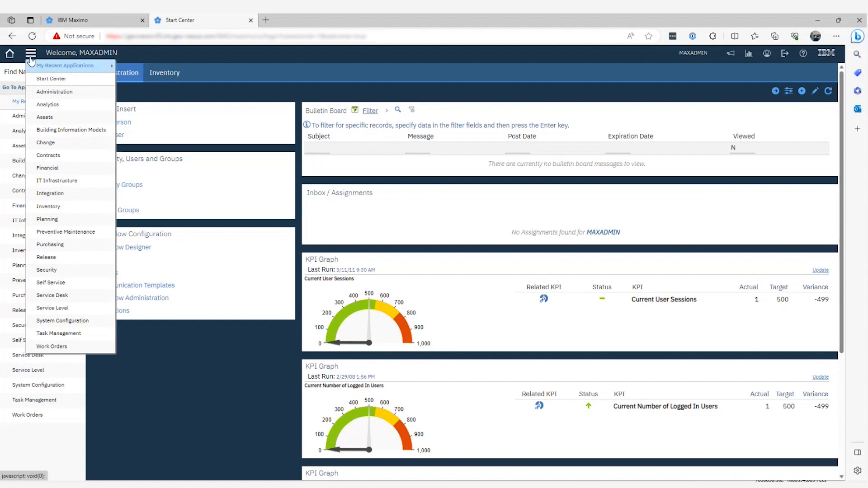
mouse_move(46, 117)
left_click(139, 118)
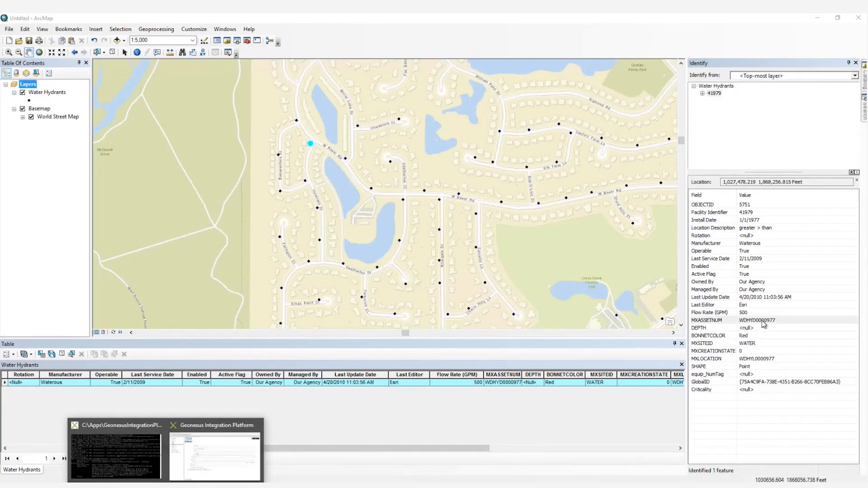
Copy the selected hydrant's MXASSETNUM value WDHYD0000977 from ArcMap and search for it in Maximo's Assets list.
left_click(762, 321)
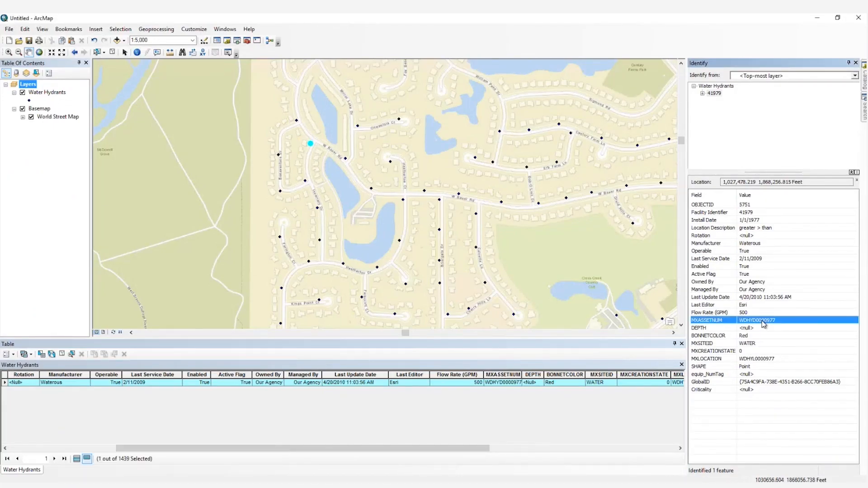
right_click(763, 323)
left_click(789, 326)
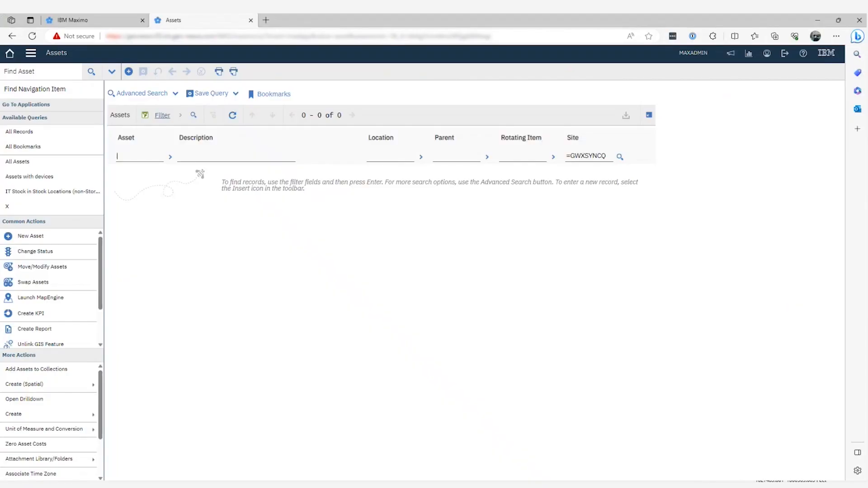
type("WDHYD0000977")
key("Return")
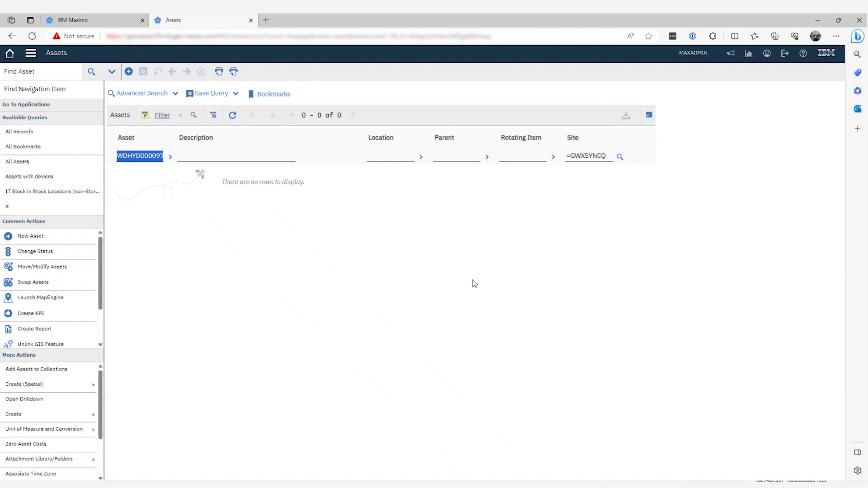
left_click(815, 21)
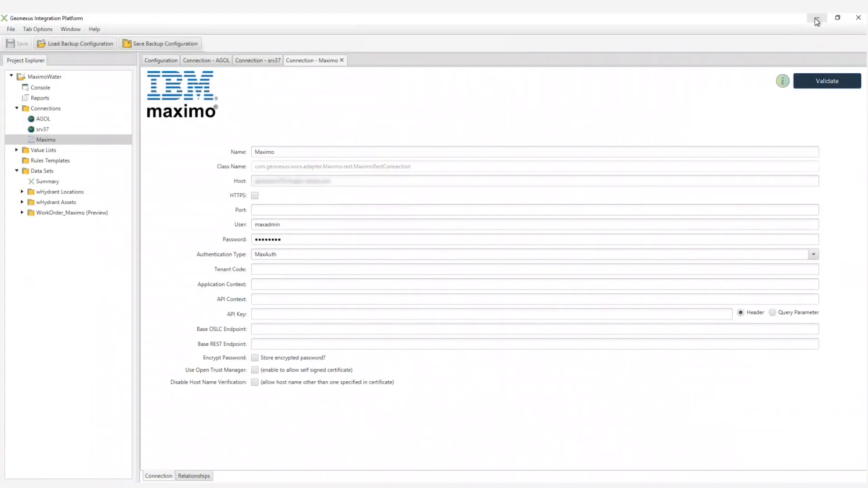
Review the wHydrant Locations data set's EDIT and LOCATIONS data sources and its create rules for LOCATIONS.
left_click(21, 193)
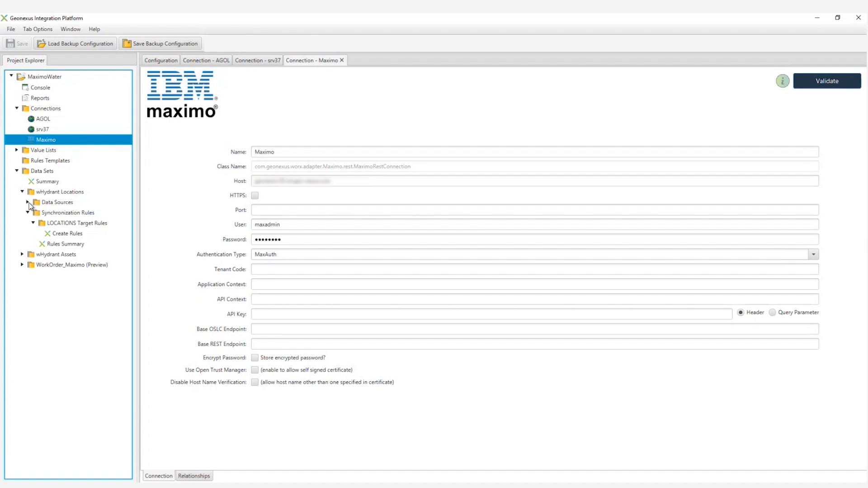
left_click(28, 202)
left_click(50, 216)
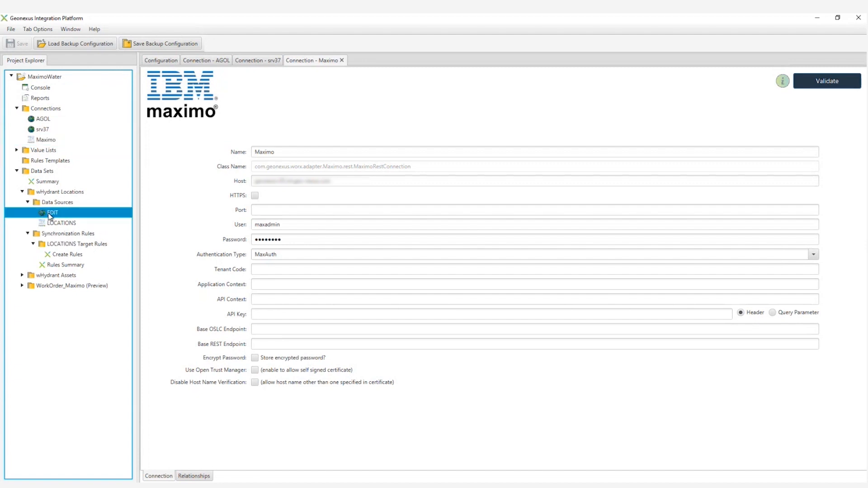
double_click(50, 215)
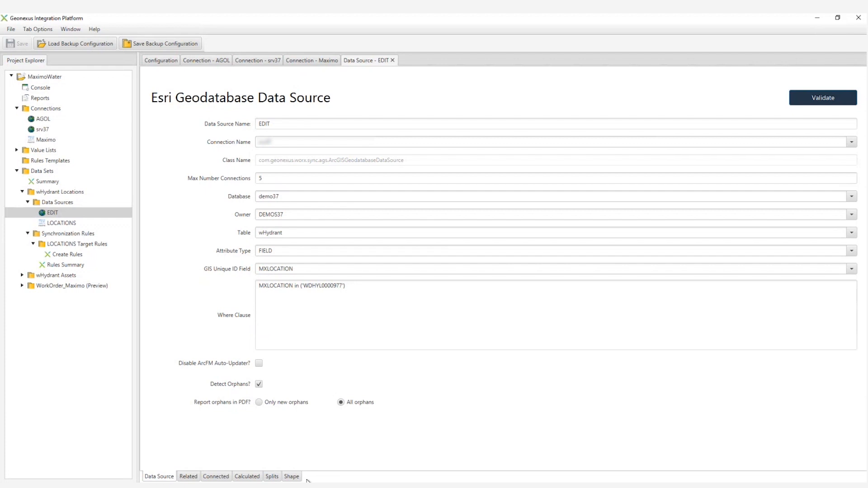
left_click(52, 226)
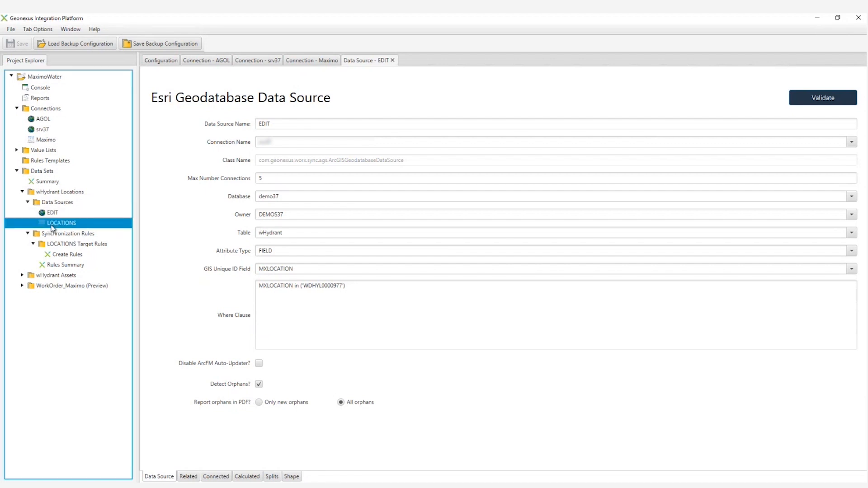
double_click(52, 227)
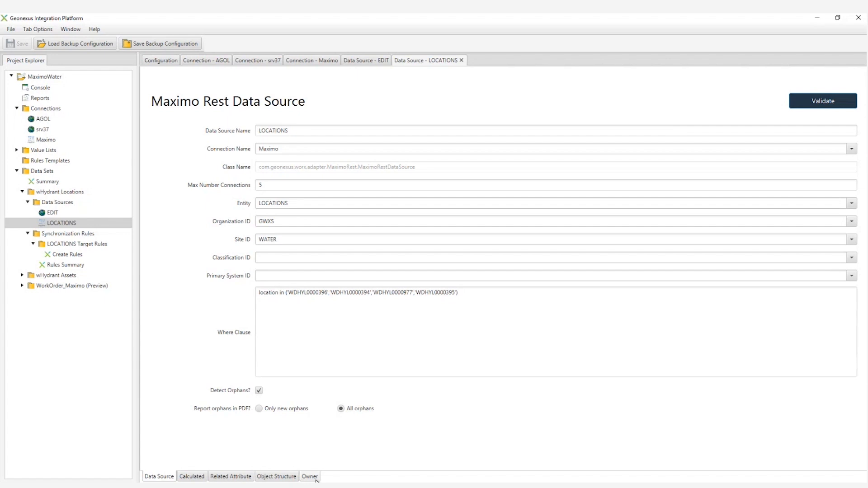
double_click(63, 254)
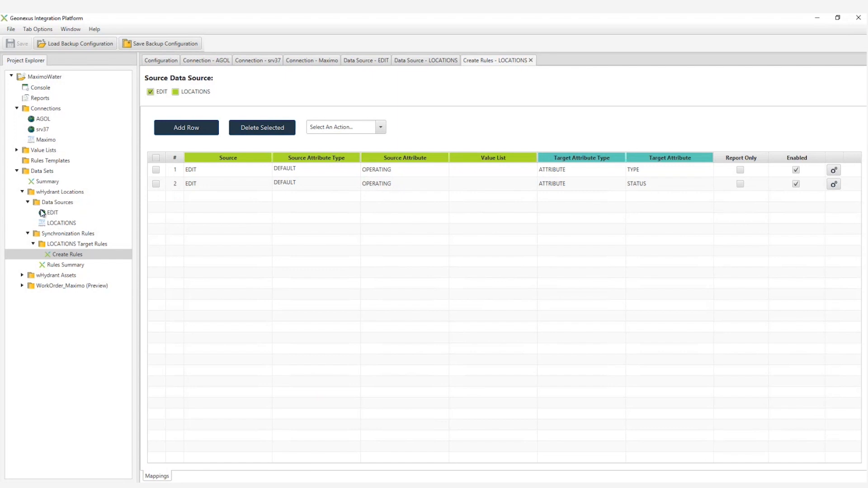
Review the EDIT and ASSET data sources of the wHydrant Assets data set.
left_click(22, 192)
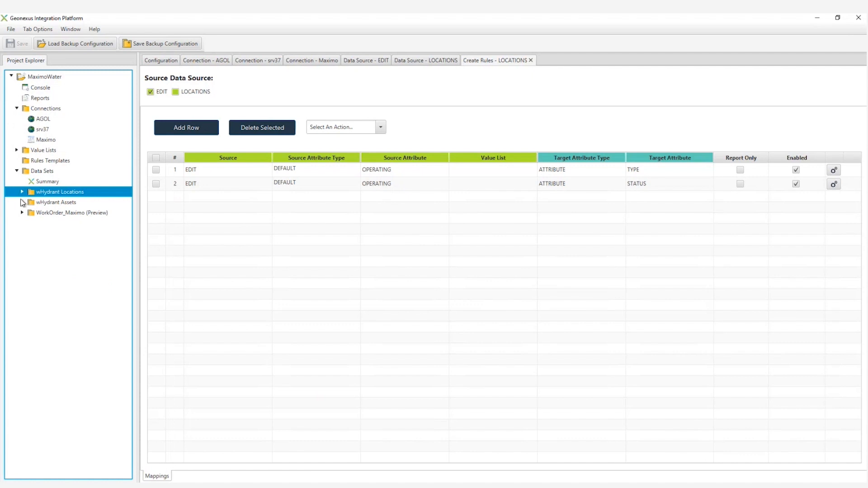
left_click(22, 202)
left_click(27, 213)
left_click(52, 224)
double_click(53, 224)
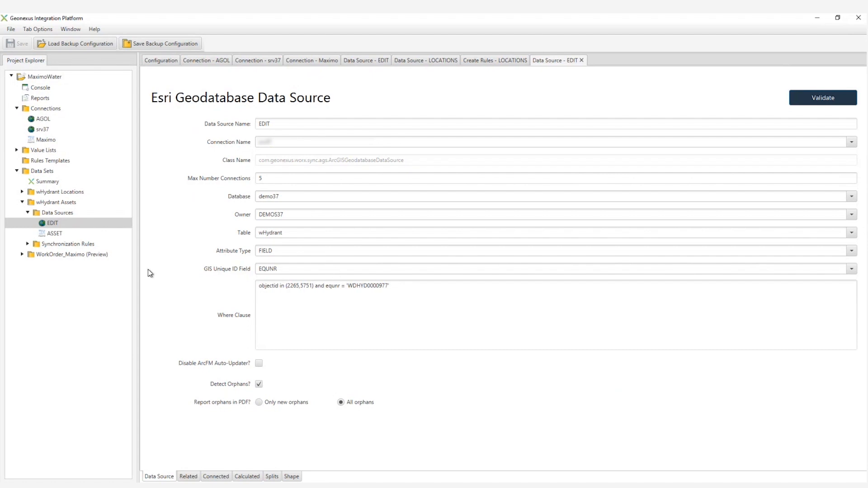
double_click(55, 234)
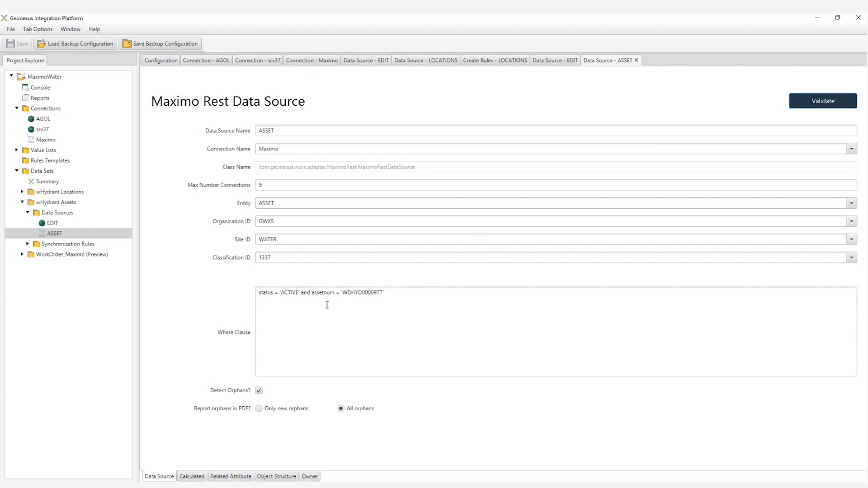
Review the create rules for the ASSET target in the wHydrant Assets synchronization rules, then collapse the data set.
left_click(27, 245)
left_click(33, 265)
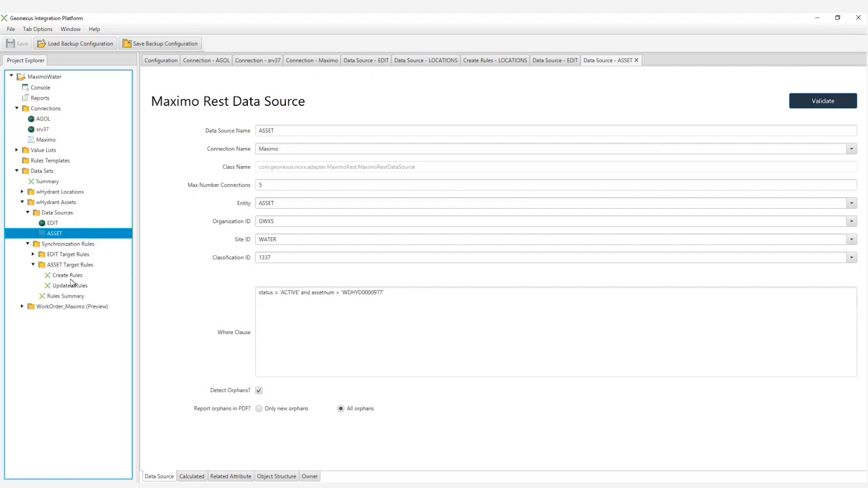
left_click(67, 276)
double_click(66, 276)
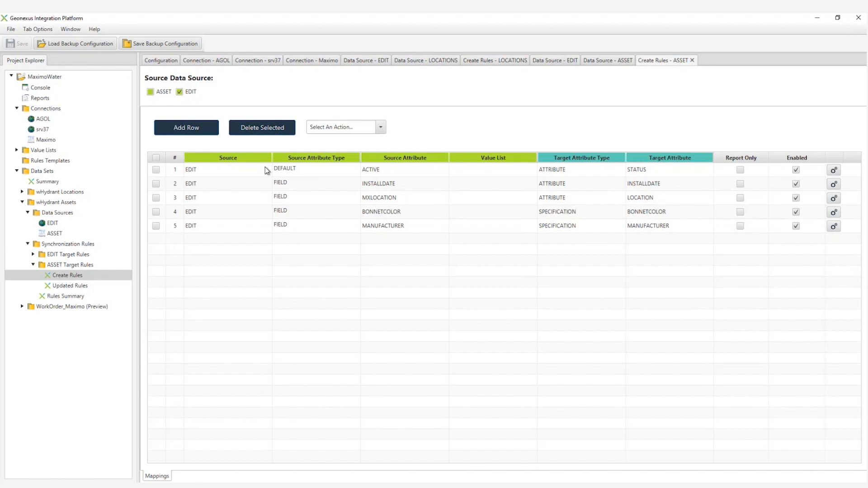
left_click(22, 203)
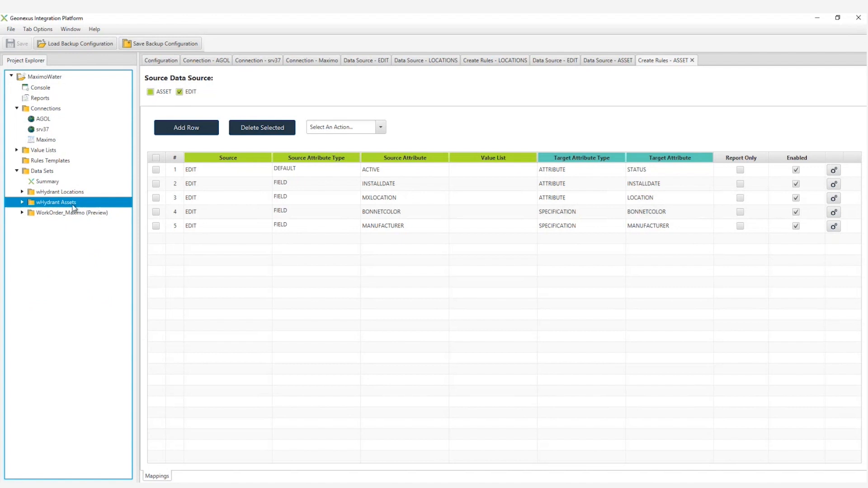
Run the synchronizer from the MaximoWater console and review the record counts for each data set.
double_click(41, 88)
left_click(331, 125)
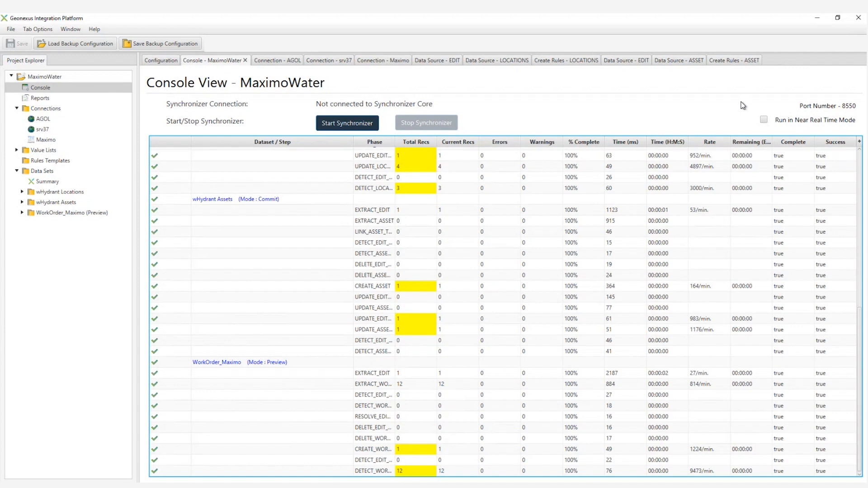
scroll(318, 308, "up", 6)
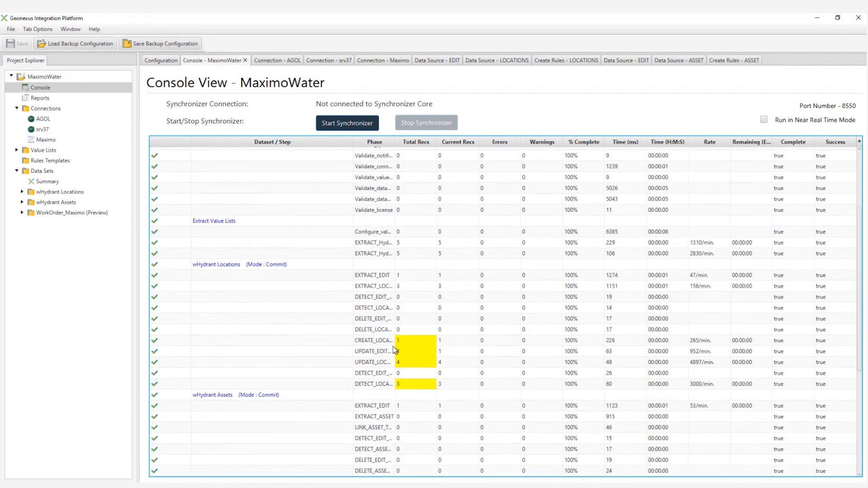
scroll(414, 344, "down", 3)
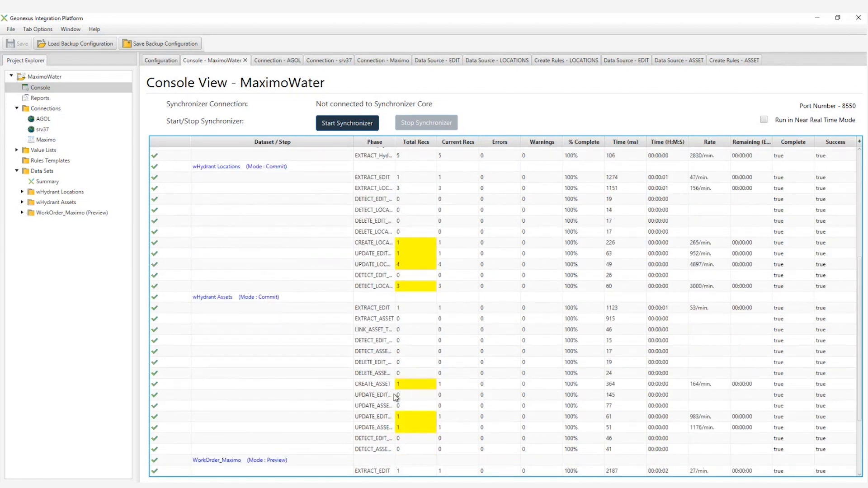
Open the newest MaximoWater synchronization report, 1690212571610.pdf, and review its summary statistics and table of contents.
left_click(40, 98)
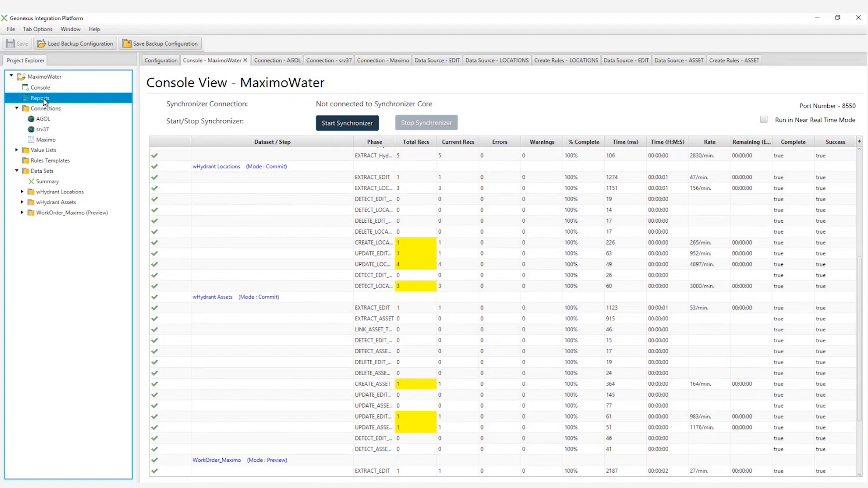
double_click(218, 143)
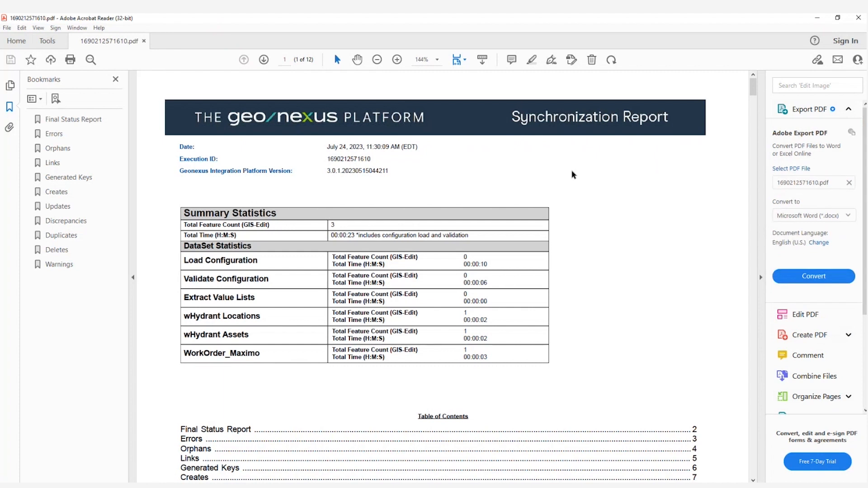
scroll(572, 174, "down", 1)
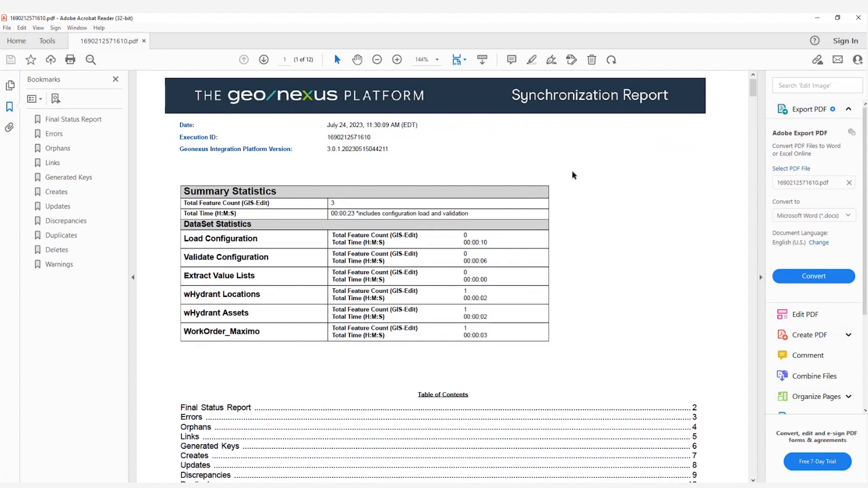
scroll(573, 175, "down", 3)
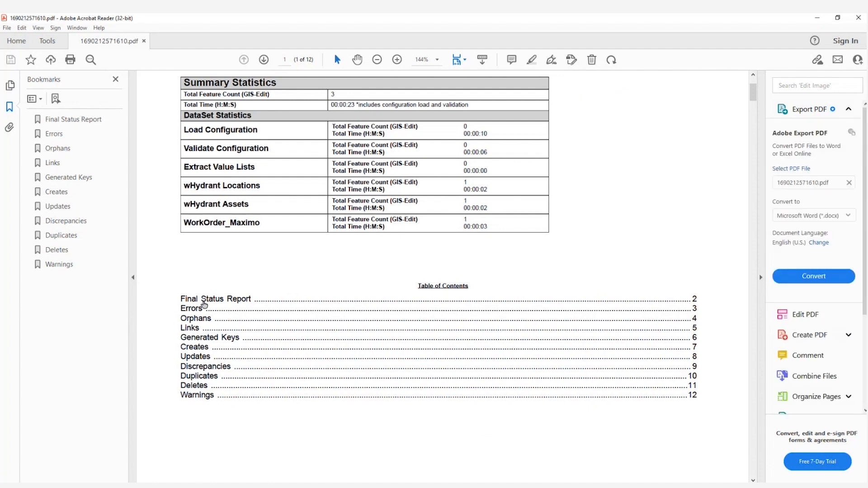
Review the Final Status Report's phases for wHydrant Locations, wHydrant Assets and WorkOrder_Maximo.
left_click(203, 302)
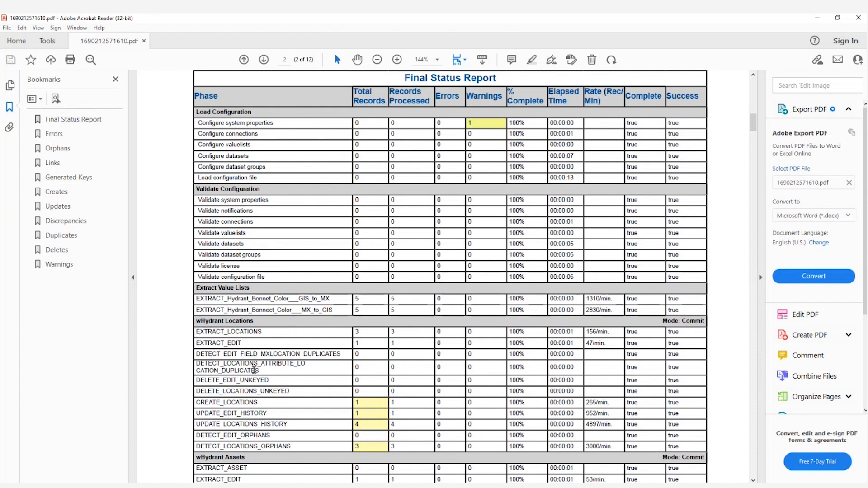
scroll(254, 370, "down", 1)
scroll(254, 370, "down", 2)
scroll(321, 357, "down", 4)
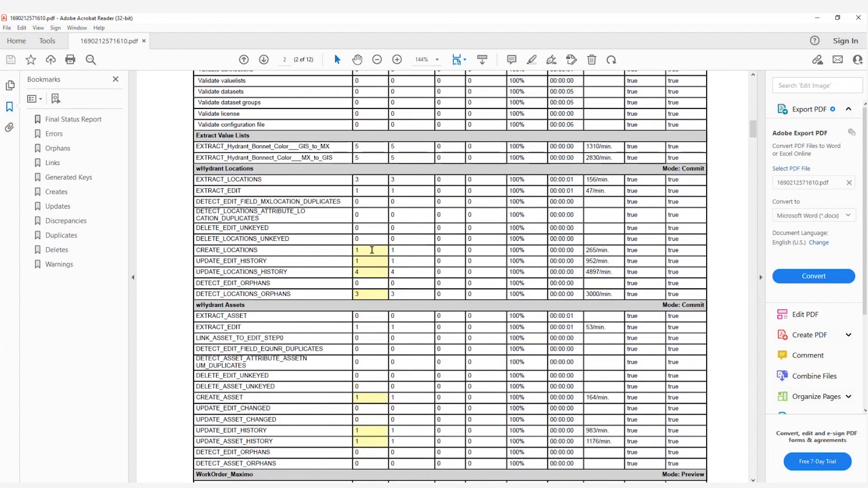
scroll(346, 405, "down", 6)
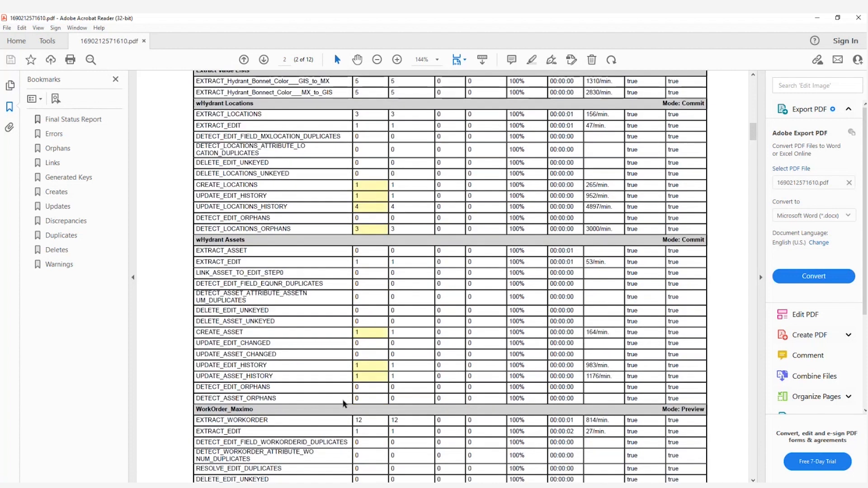
scroll(343, 401, "down", 2)
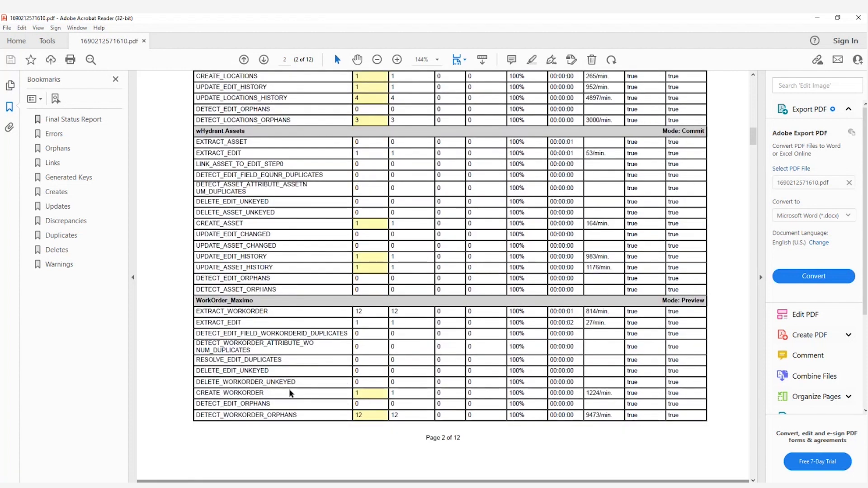
Review the synchronization report's Errors, Discrepancies, Orphans, Links and Generated Keys sections.
left_click(58, 137)
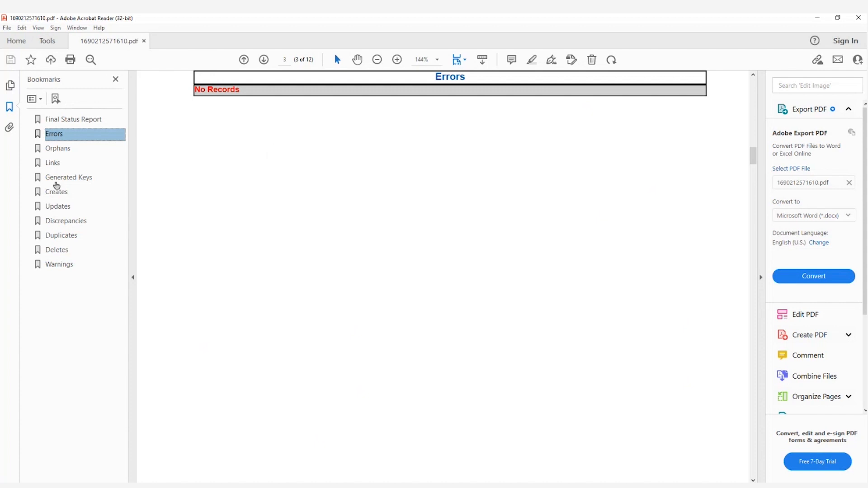
left_click(65, 221)
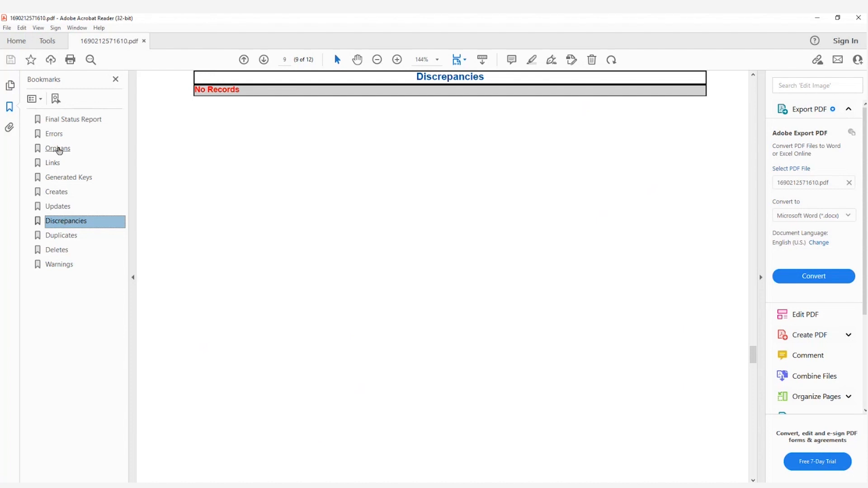
left_click(58, 149)
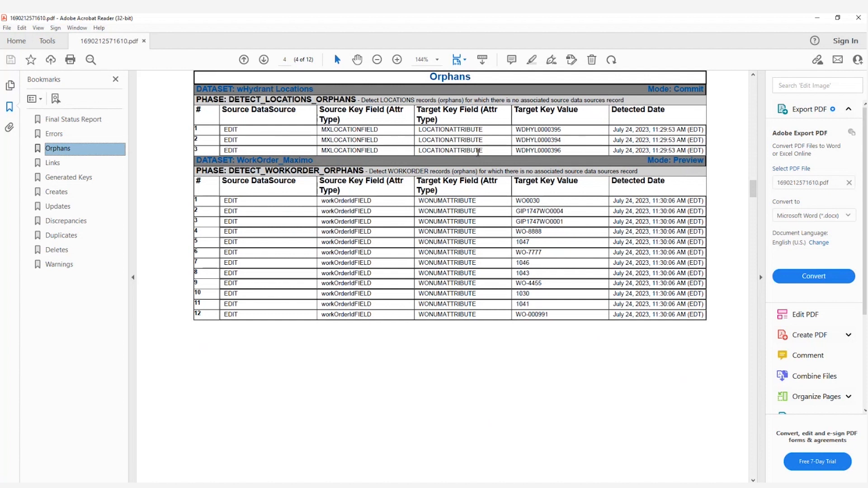
left_click(53, 166)
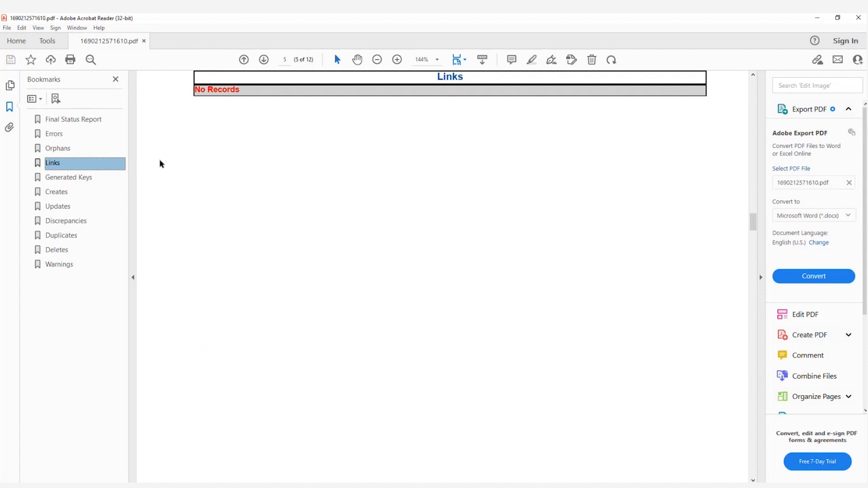
left_click(73, 178)
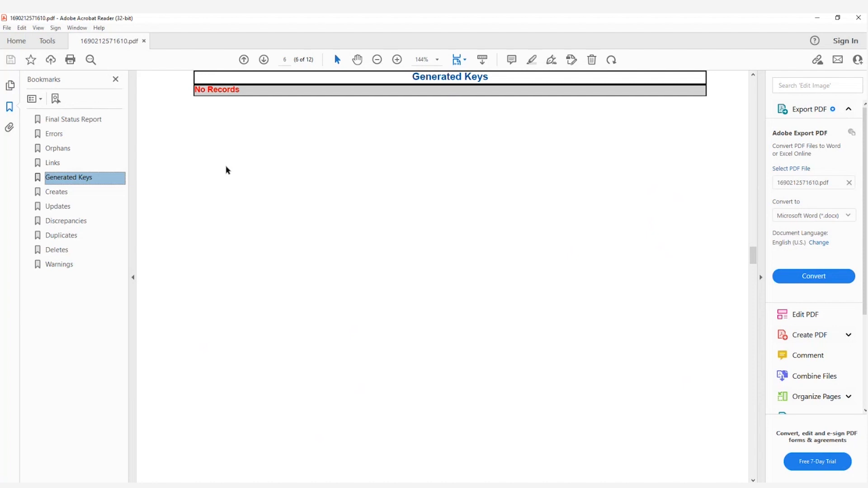
Review the synchronization report's Creates, Updates, Duplicates, Deletes and Warnings sections.
left_click(60, 193)
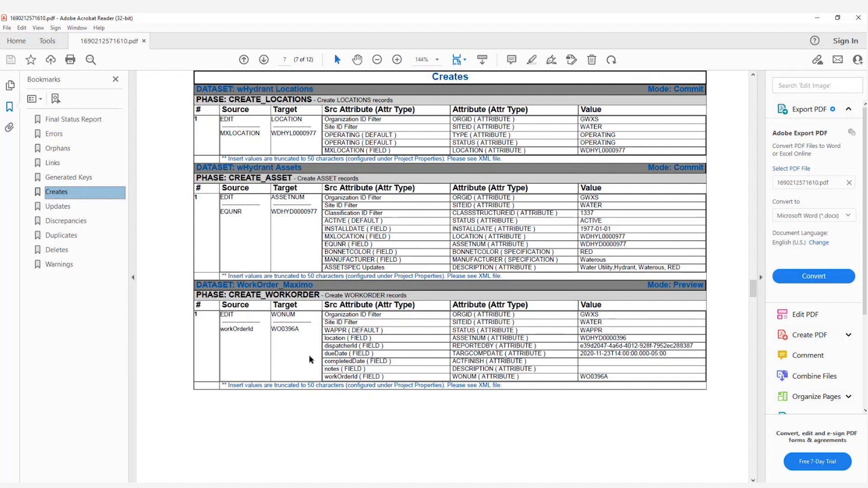
left_click(58, 206)
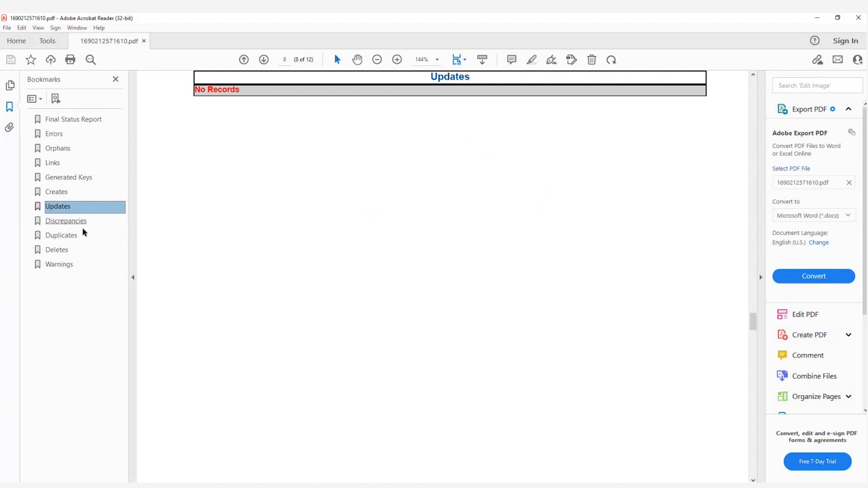
left_click(62, 240)
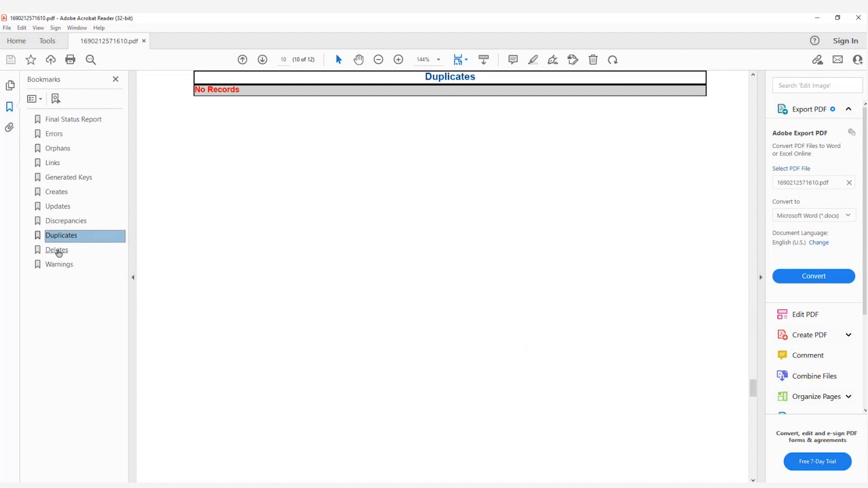
left_click(58, 252)
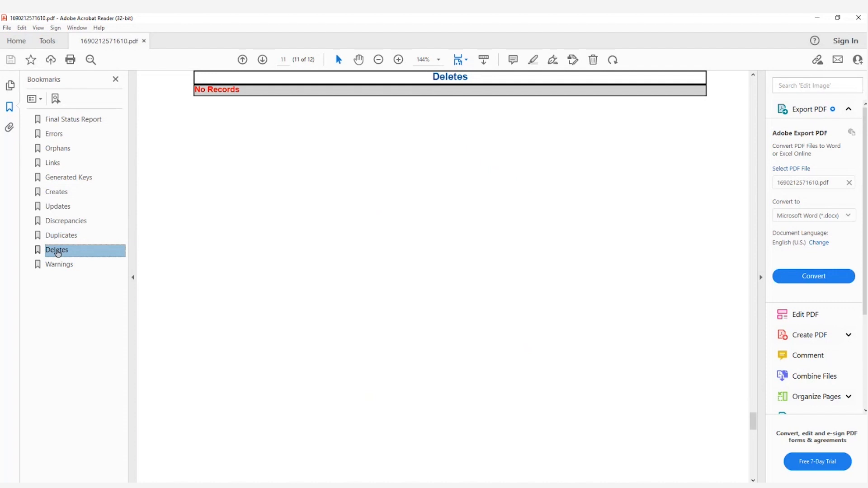
left_click(59, 270)
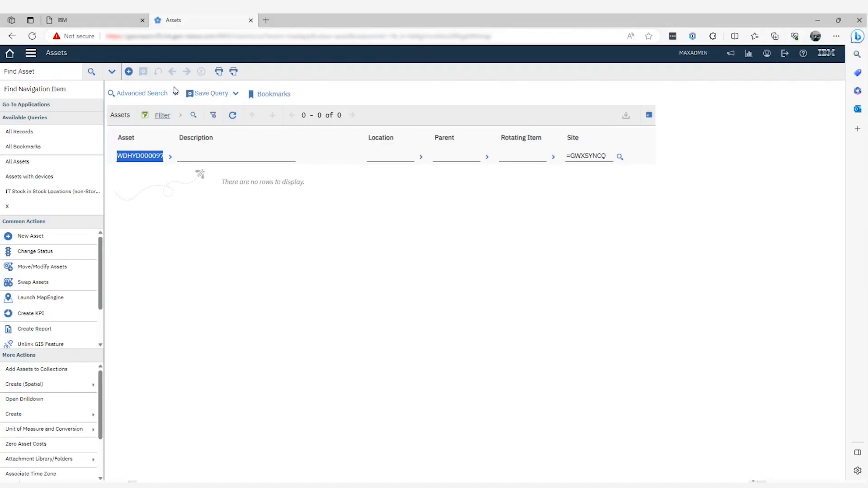
In Maximo, filter the assets by site WATER, open hydrant asset WDHYD0000977 and examine its specifications.
left_click(233, 115)
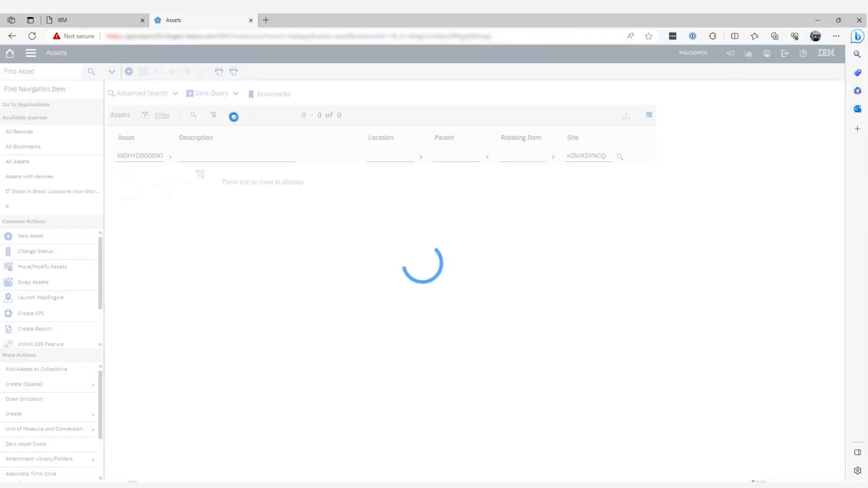
left_click(617, 155)
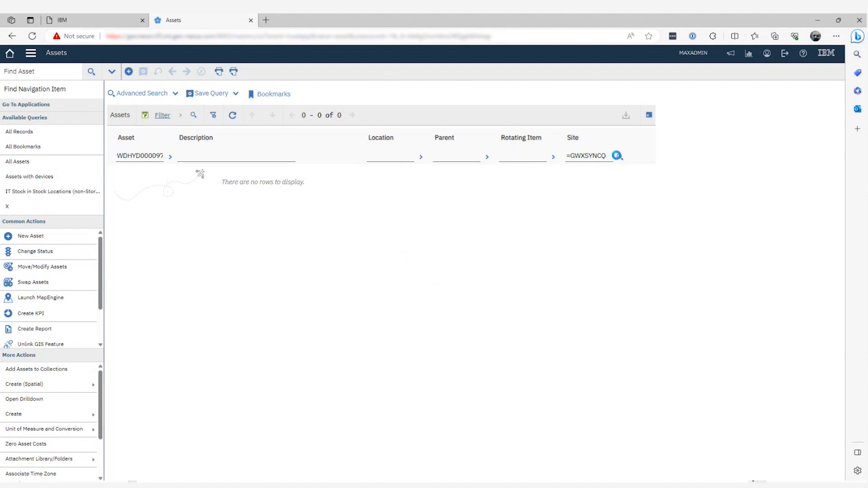
left_click(319, 118)
type("W")
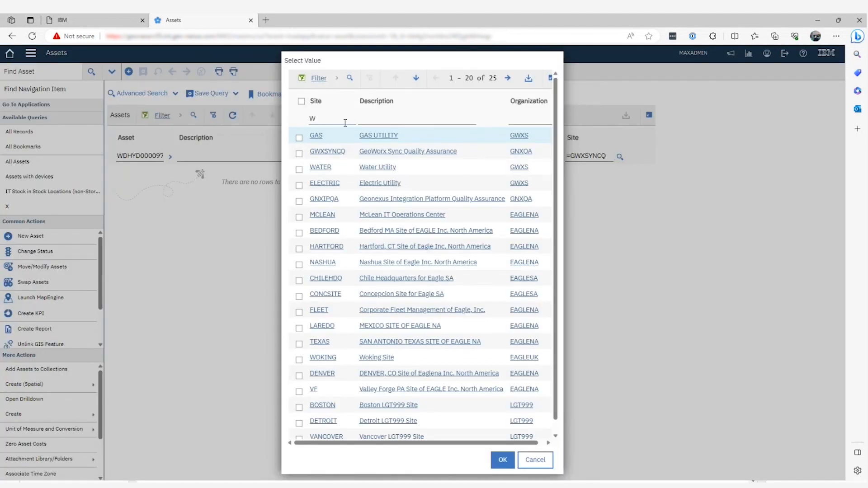
left_click(320, 167)
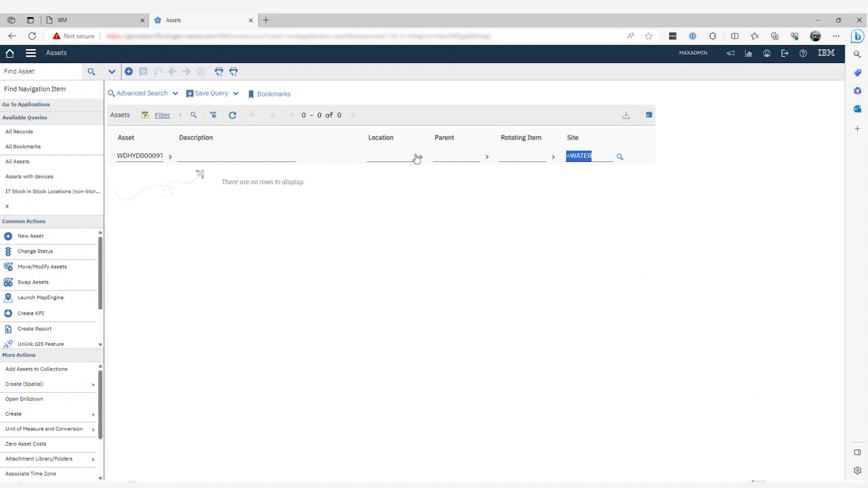
left_click(233, 115)
left_click(147, 172)
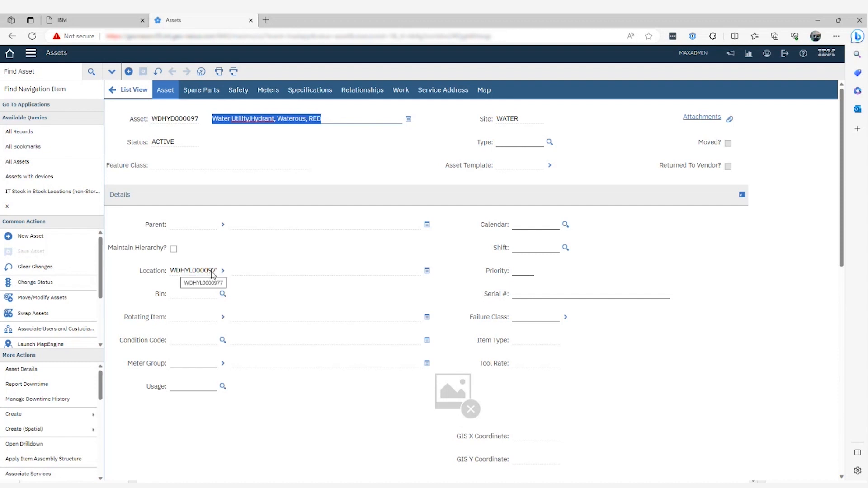
left_click(302, 91)
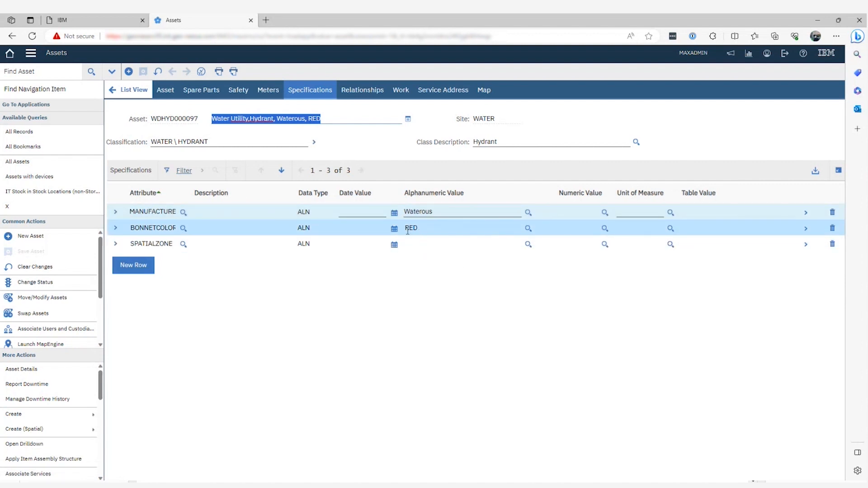
In the Geonexus Integration Platform, disable the wHydrant Locations and WorkOrder_Maximo data sets and save the configuration.
left_click(166, 485)
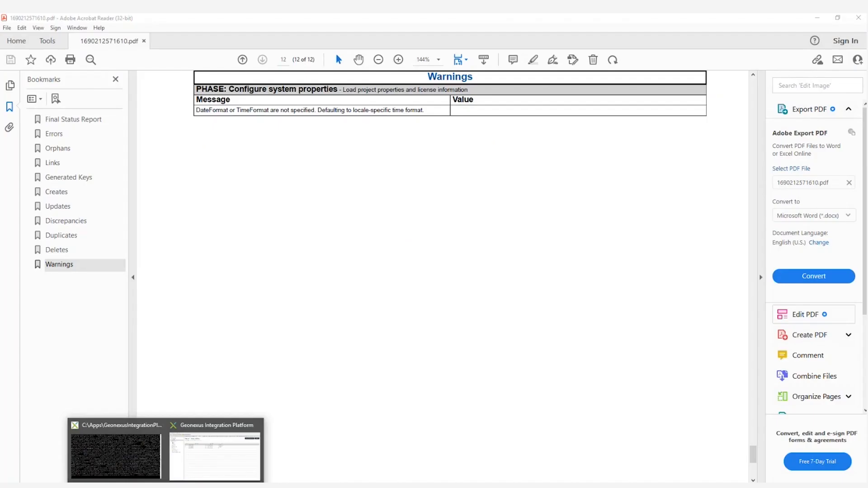
left_click(201, 466)
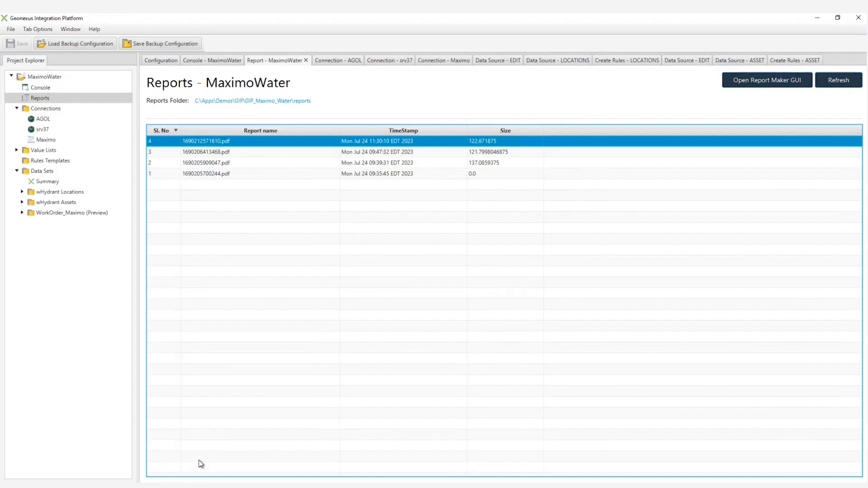
left_click(69, 192)
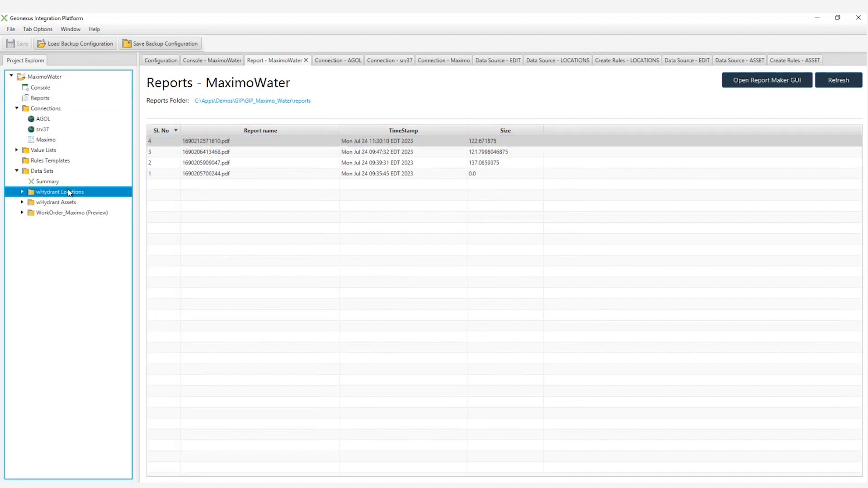
left_click(68, 213, "ctrl")
right_click(68, 213)
left_click(88, 242)
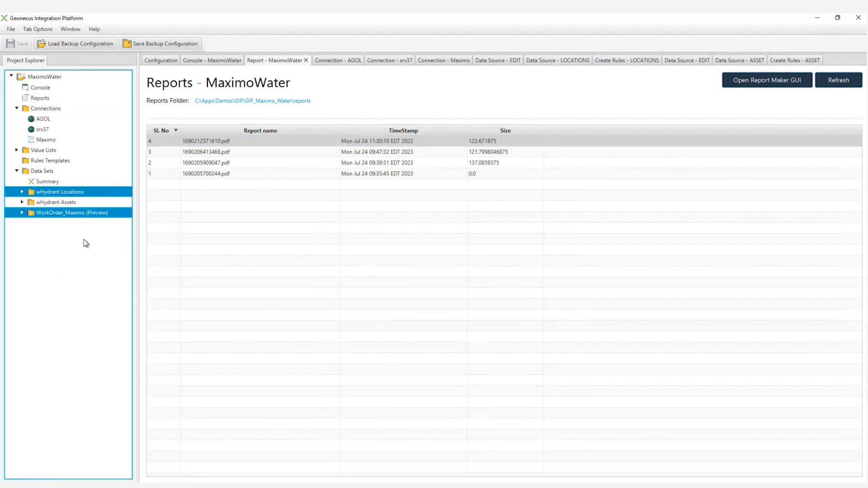
left_click(20, 44)
Open the update rules for the EDIT target in the wHydrant Assets synchronization rules and review the BONNETCOLOR mapping.
left_click(22, 202)
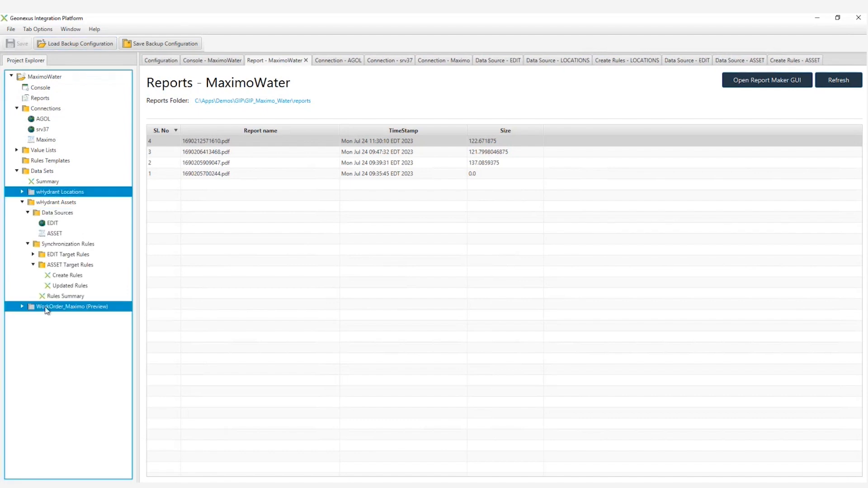
left_click(33, 254)
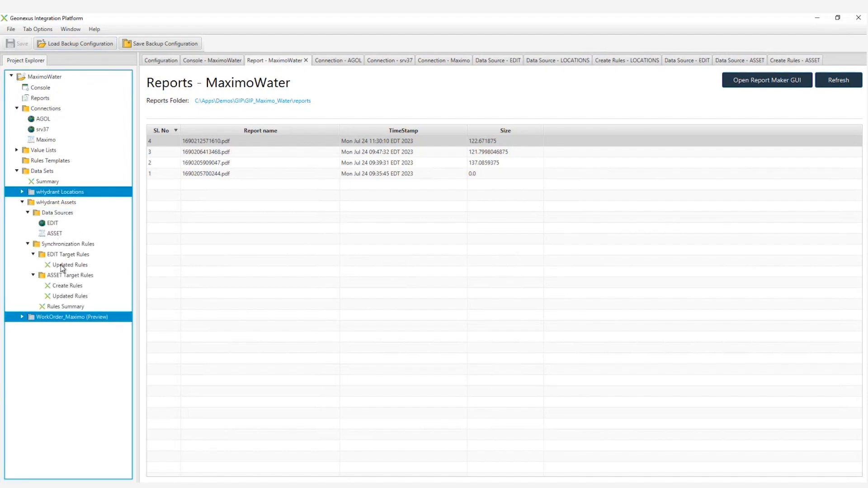
left_click(62, 266)
double_click(63, 267)
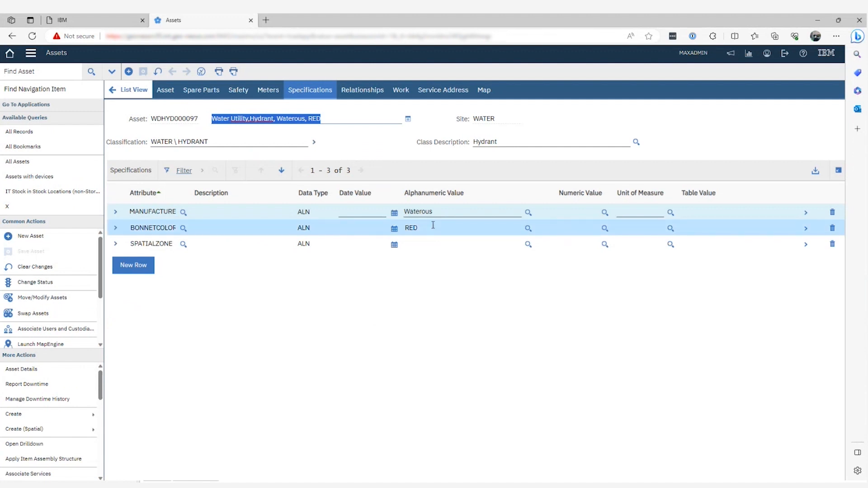
In Maximo, set the hydrant asset's BONNETCOLOR specification to Yellow and save the record.
left_click(420, 228)
key("BackSpace")
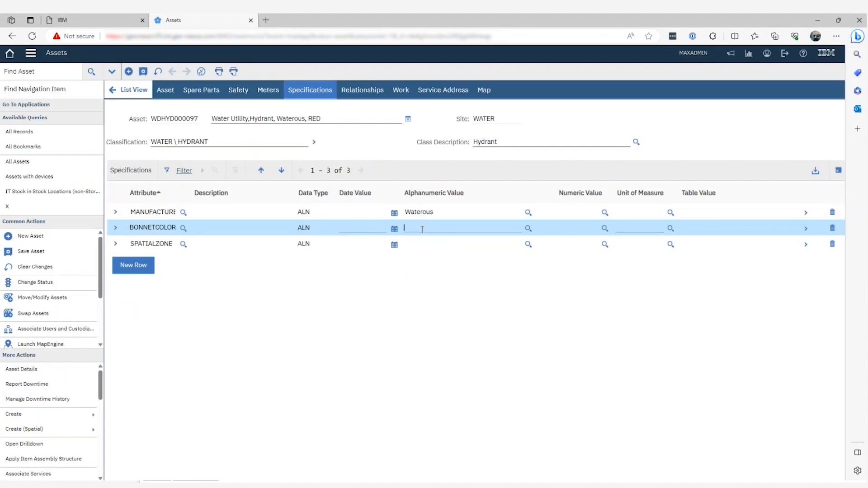
type("Yellow")
left_click(144, 72)
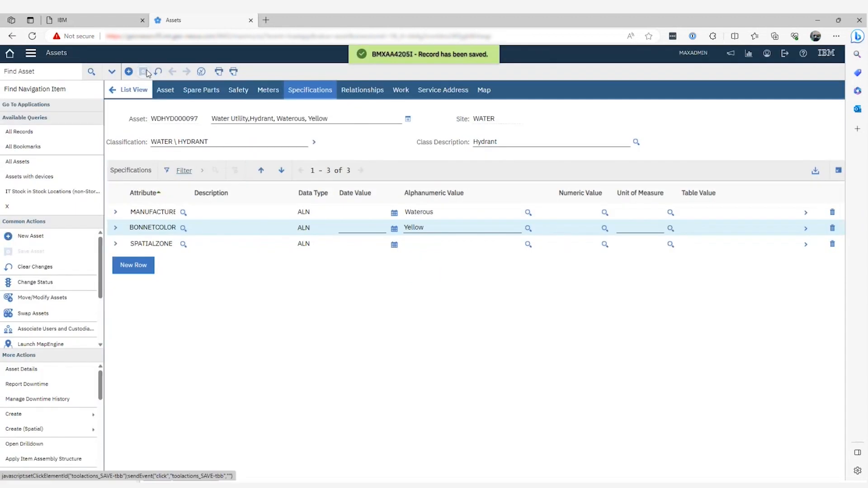
In the Geonexus Integration Platform, run the synchronizer from the MaximoWater console and widen the Phase column of the results.
left_click(165, 487)
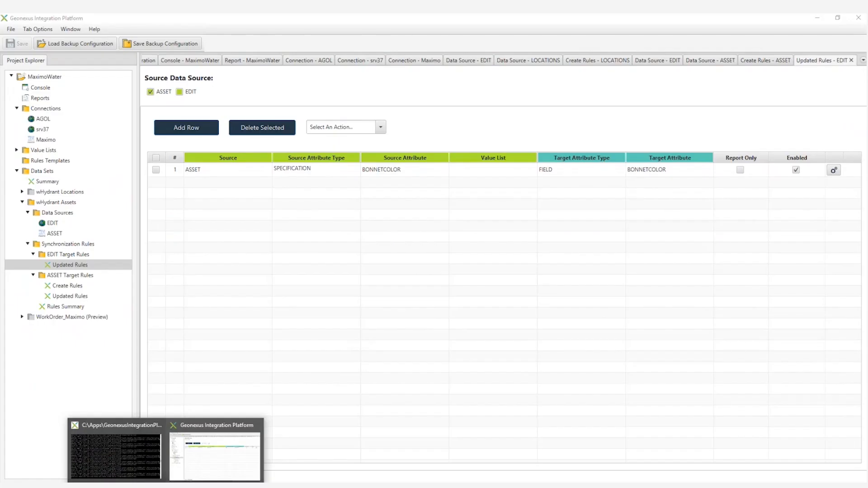
left_click(48, 382)
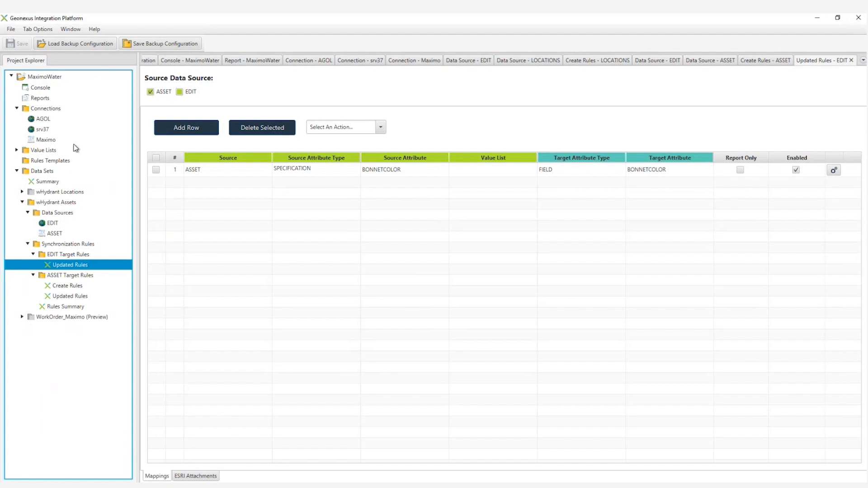
left_click(38, 89)
left_click(367, 126)
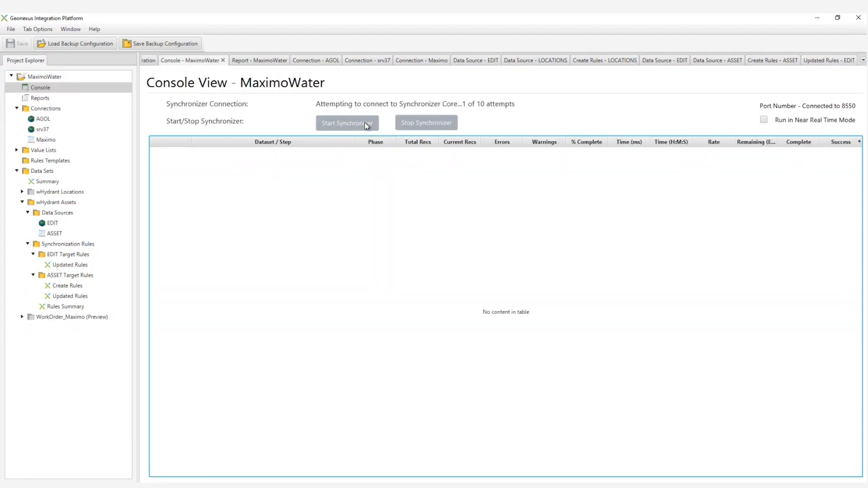
left_click(22, 192)
left_click(22, 192)
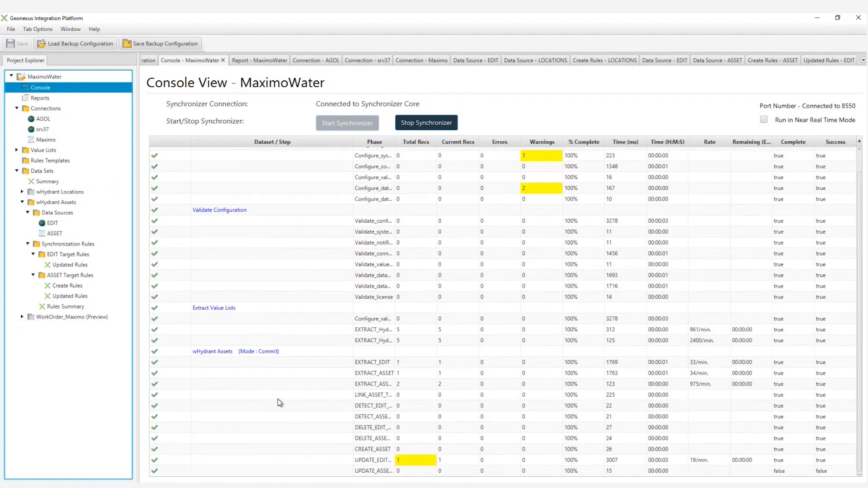
left_click(395, 146)
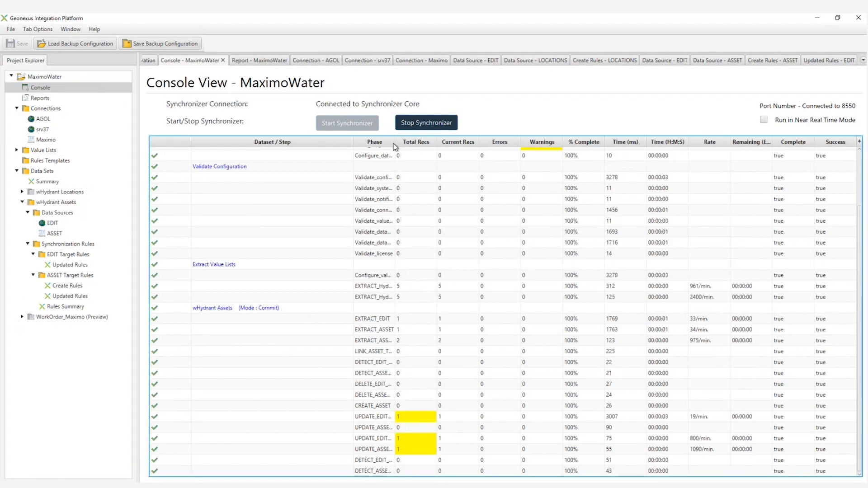
left_click_drag(395, 143, 445, 143)
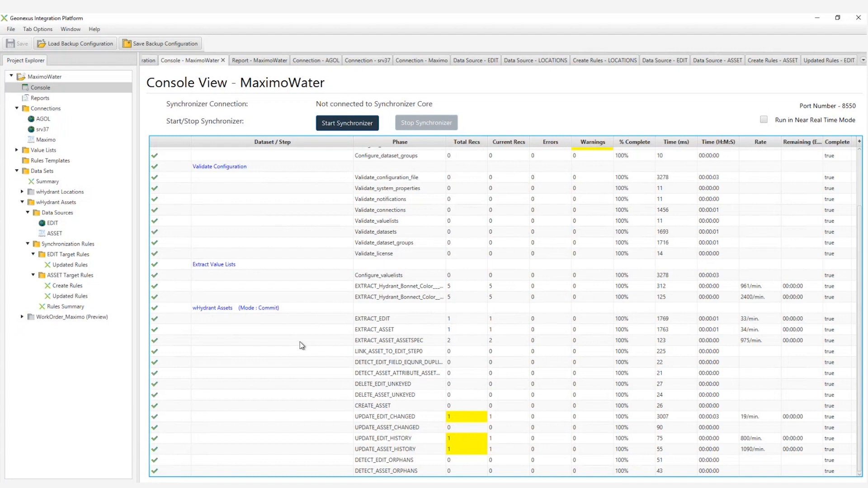
Open synchronization report 1690213020577.pdf and examine the wHydrant Assets phases in its Final Status Report.
left_click(39, 98)
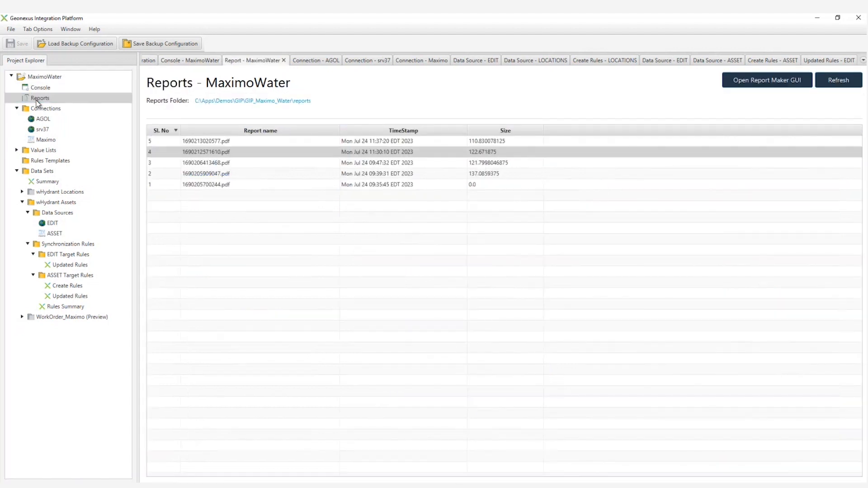
double_click(226, 141)
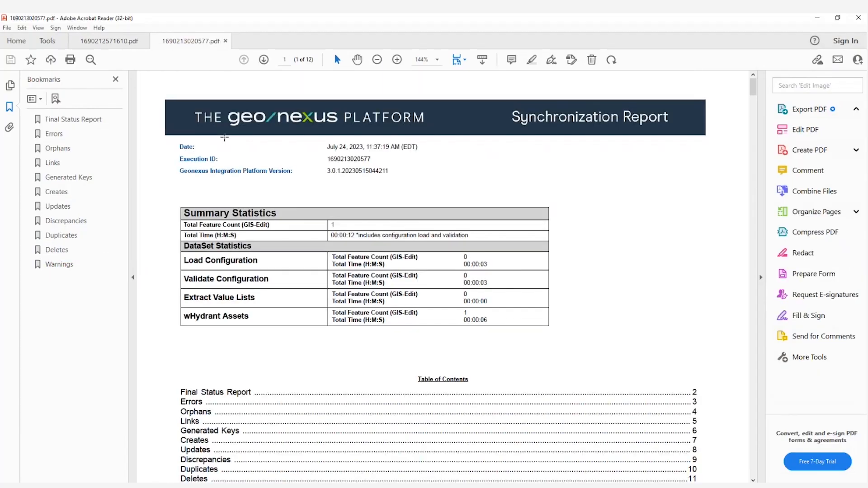
left_click(74, 122)
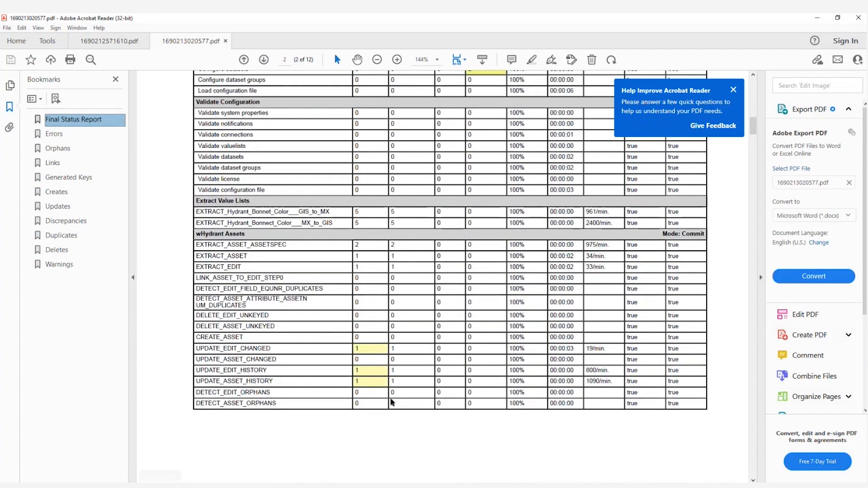
left_click_drag(204, 235, 255, 238)
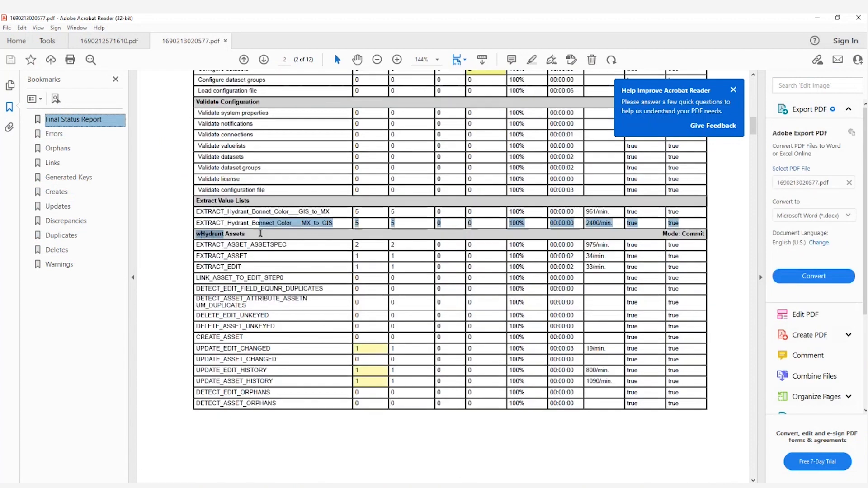
Go to the report's Updates section, dismiss the Acrobat feedback prompt and examine the new and old BONNETCOLOR values.
left_click(64, 207)
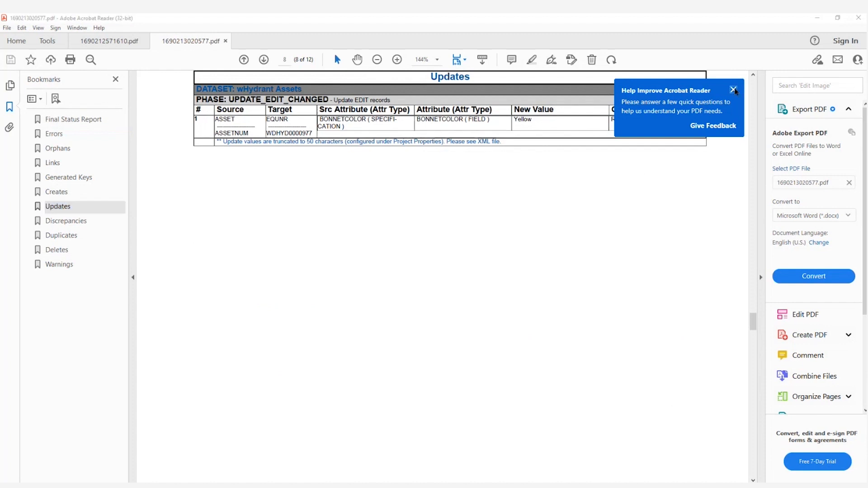
left_click(734, 91)
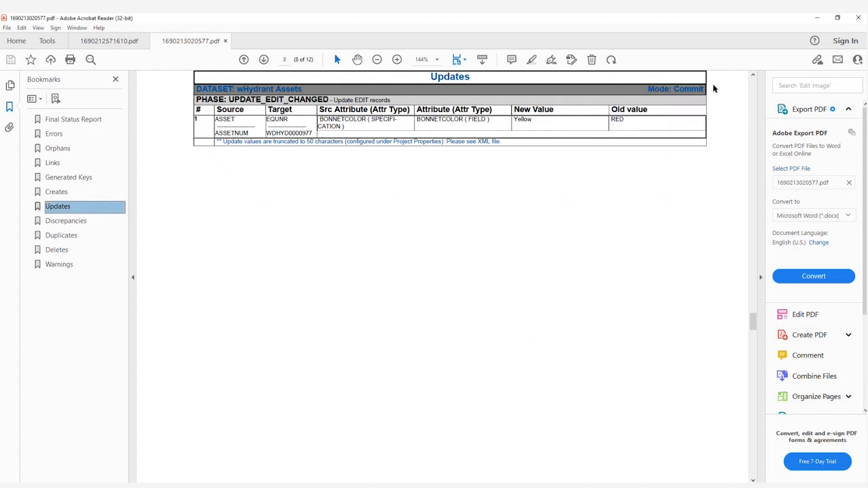
double_click(620, 119)
left_click_drag(534, 120, 516, 138)
left_click(549, 212)
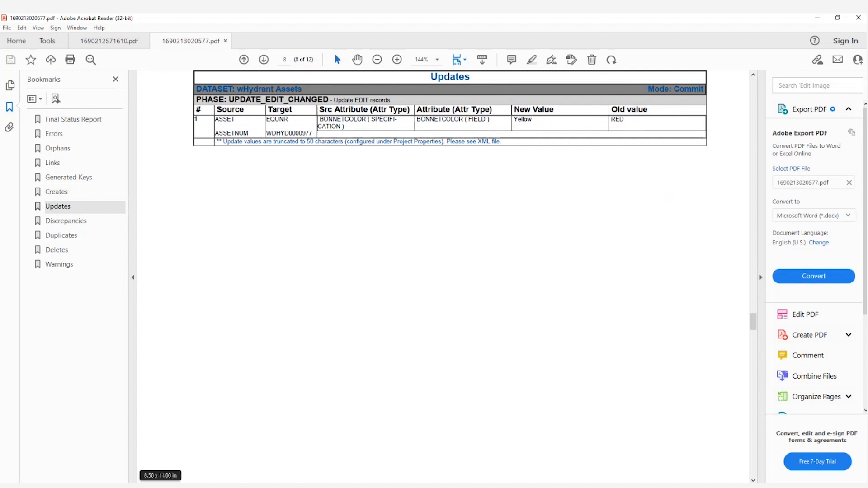
In ArcMap, start an edit session on Water Hydrants, check the selected hydrant's BONNETCOLOR value and save the edits.
key("alt+Tab")
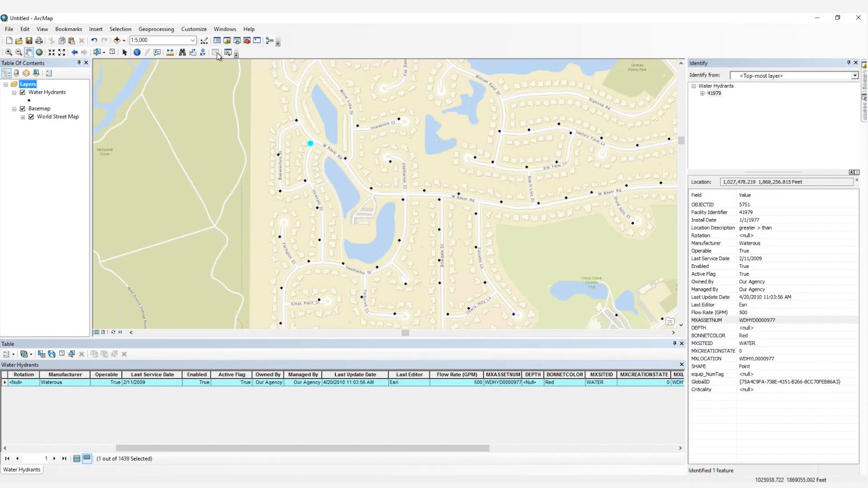
left_click(204, 41)
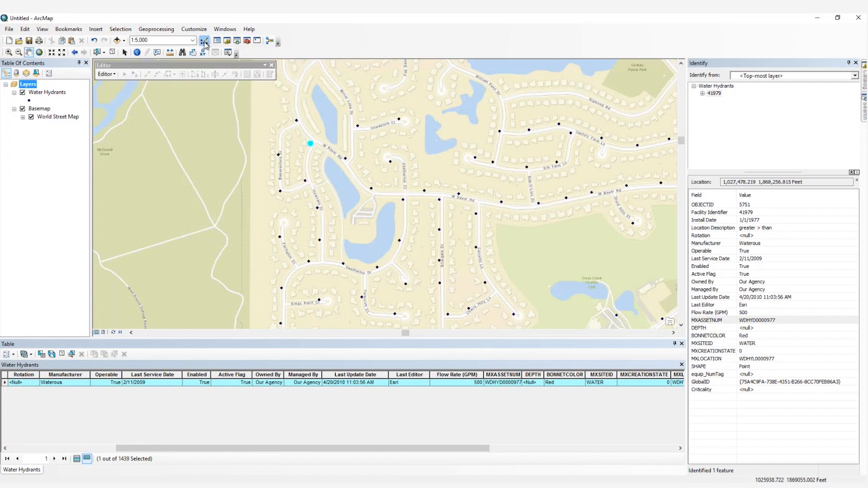
left_click(107, 74)
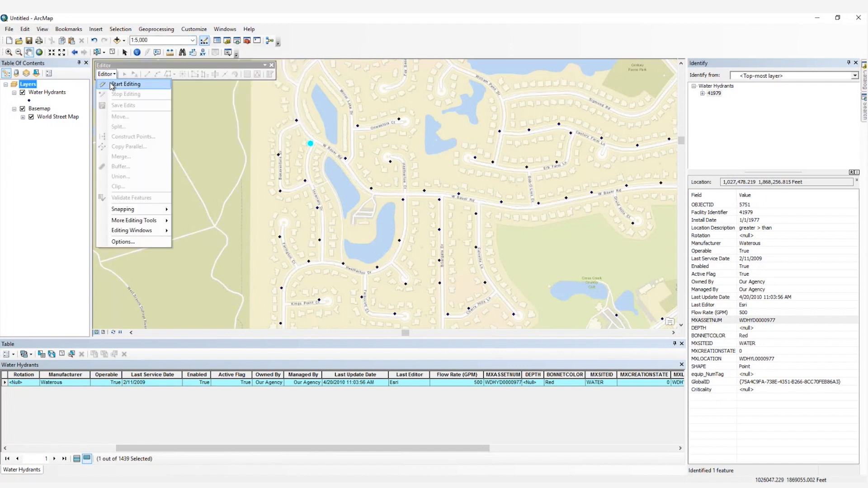
left_click(110, 82)
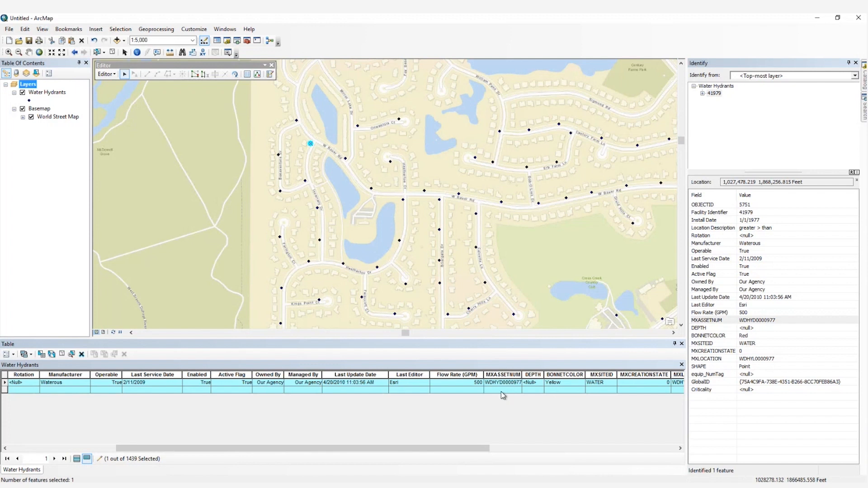
left_click(107, 74)
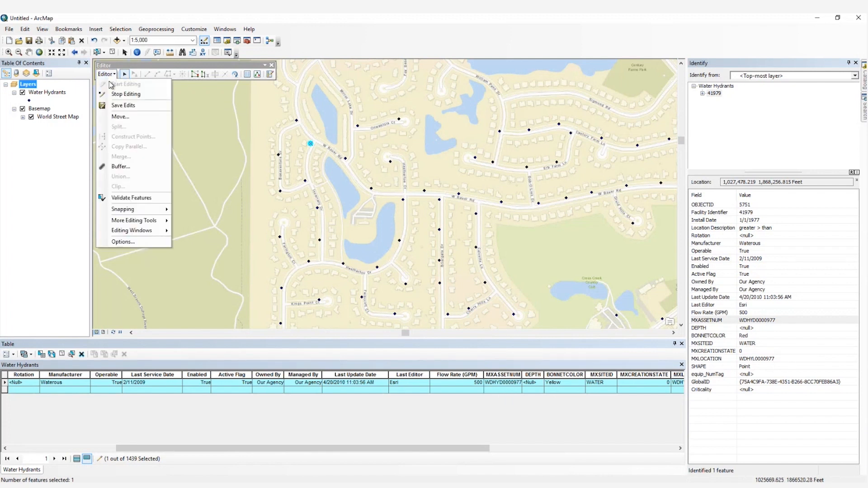
left_click(111, 105)
In the Geonexus Integration Platform, expand the WorkOrder_Maximo data sources, disable the wHydrant Assets data set and save the configuration.
mouse_move(165, 485)
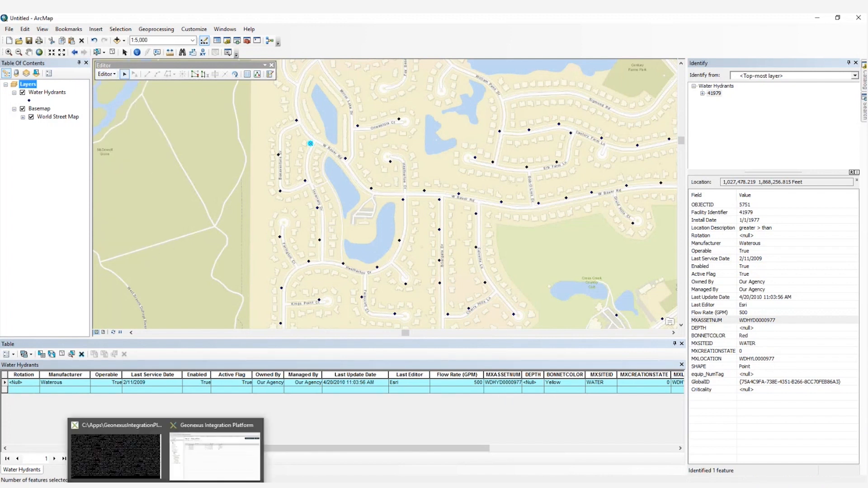
left_click(183, 474)
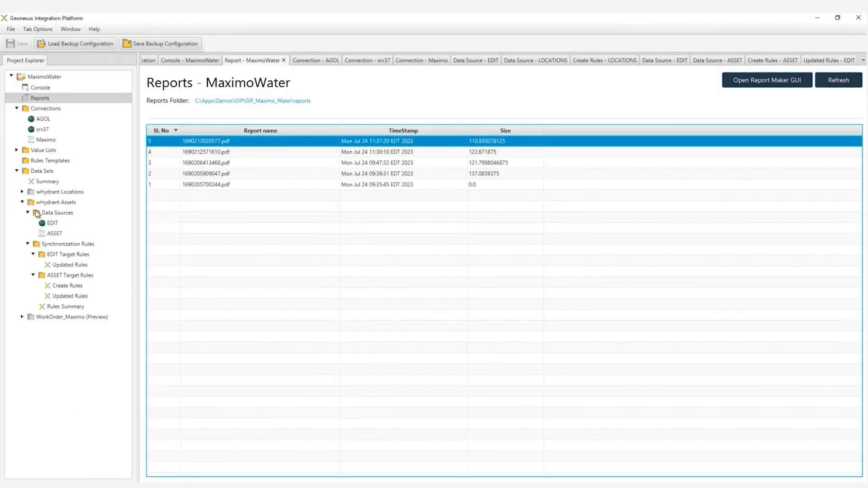
left_click(22, 202)
left_click(22, 213)
left_click(28, 223)
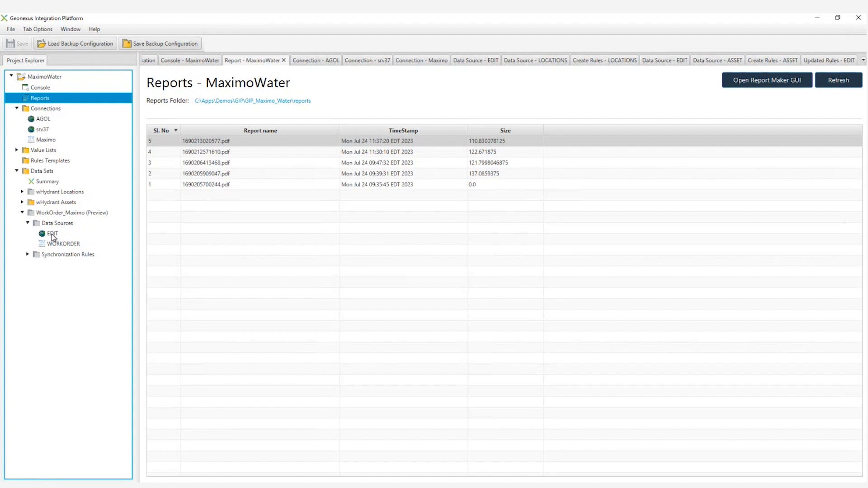
right_click(39, 202)
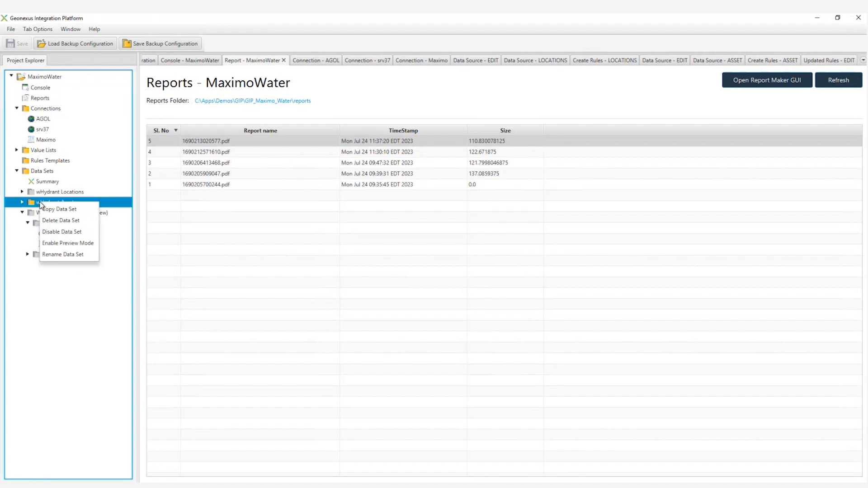
left_click(53, 231)
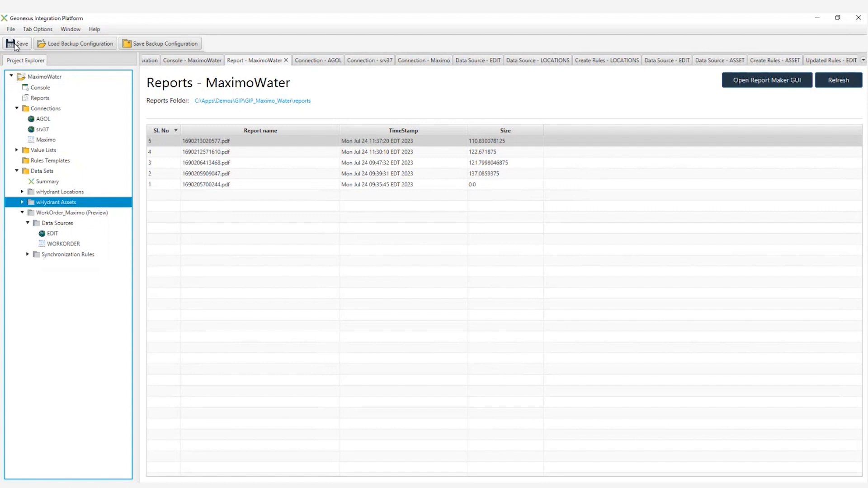
left_click(16, 45)
Enable the WorkOrder_Maximo data set in preview mode and save the configuration.
right_click(64, 213)
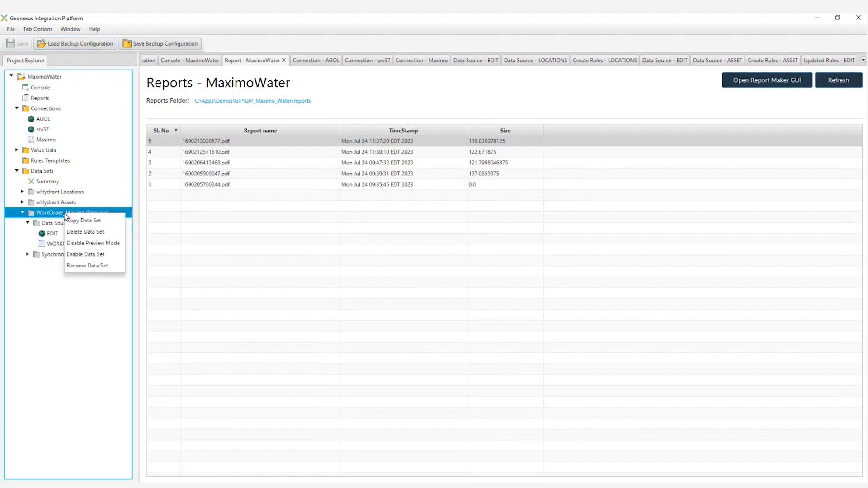
left_click(84, 244)
left_click(17, 44)
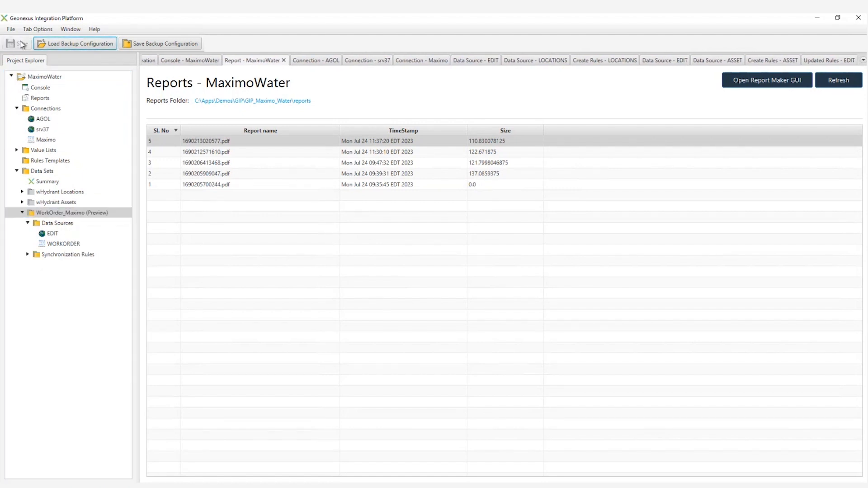
Expand the WorkOrder_Maximo synchronization rules and review the settings of its EDIT and WORKORDER data sources.
left_click(28, 254)
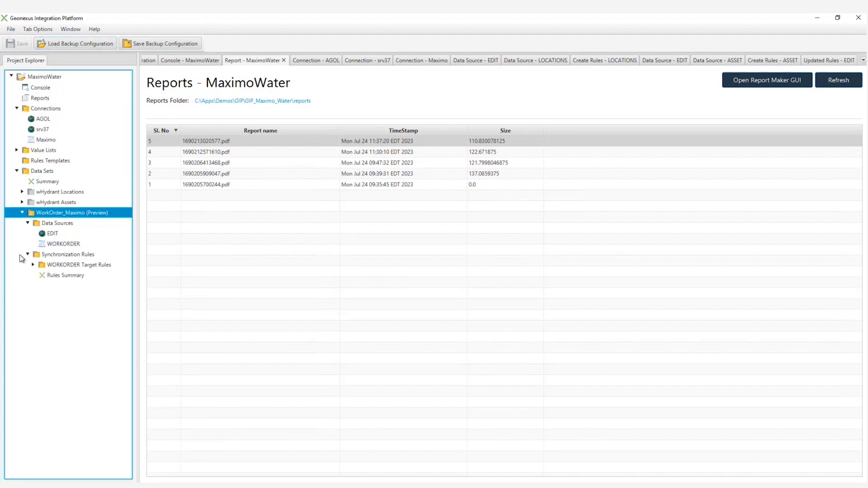
left_click(51, 234)
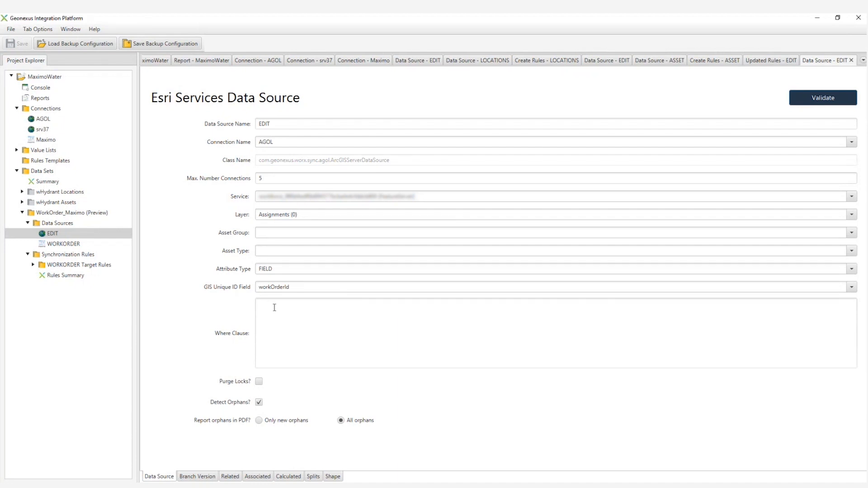
left_click(54, 245)
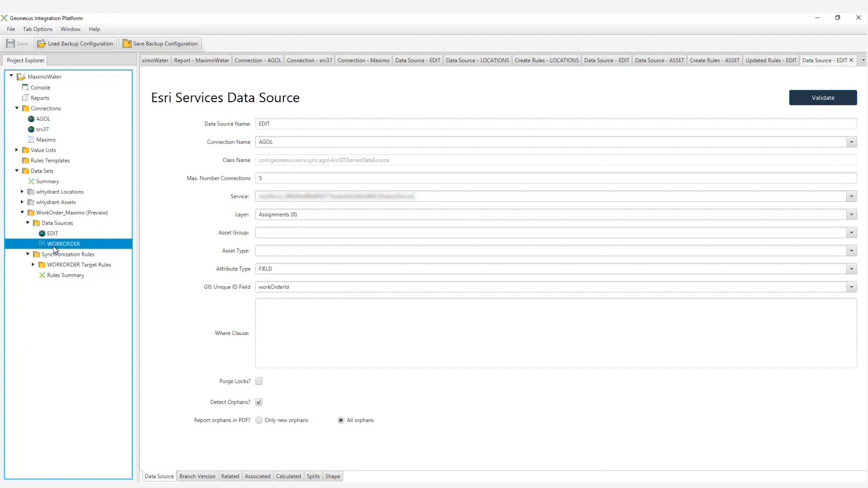
double_click(54, 246)
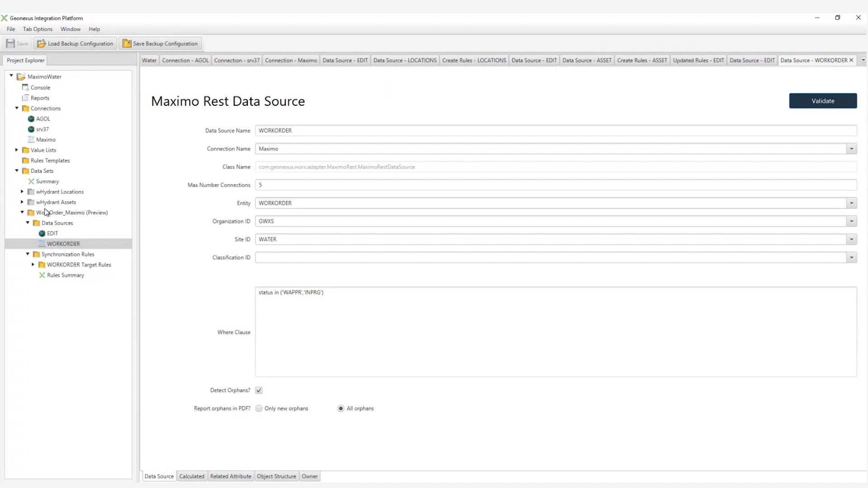
Try to run the synchronizer for the work order data set from the MaximoWater console.
left_click(39, 88)
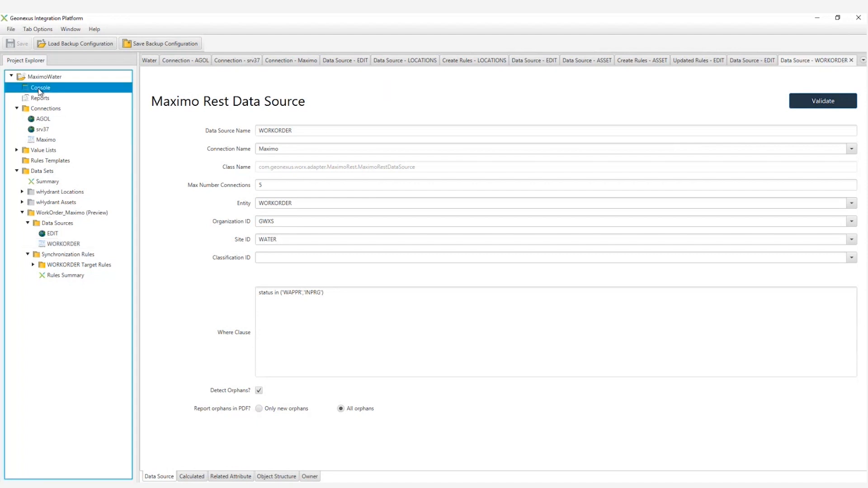
double_click(39, 91)
left_click(333, 122)
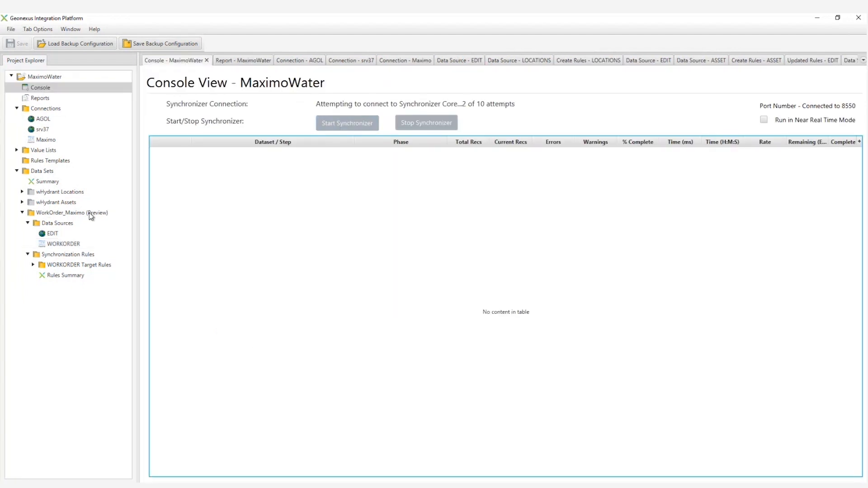
Review the attribute mappings in the WORKORDER target's create rules and run the synchronizer from the MaximoWater console.
left_click(33, 264)
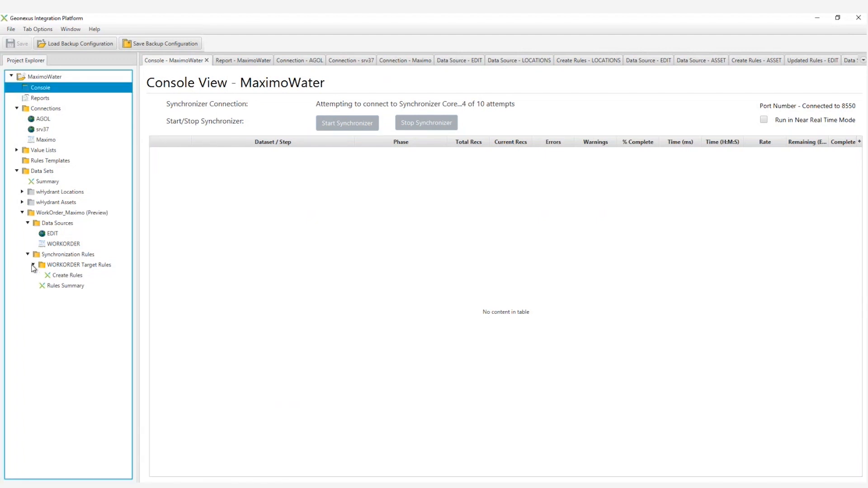
double_click(64, 276)
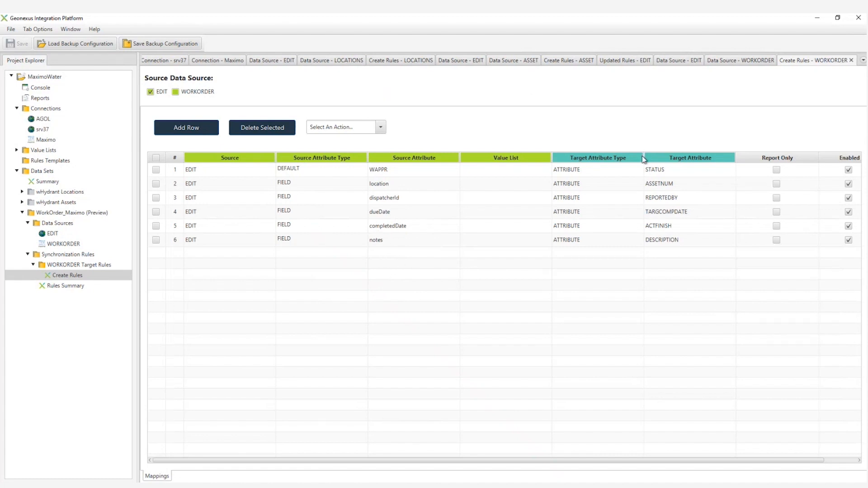
double_click(41, 88)
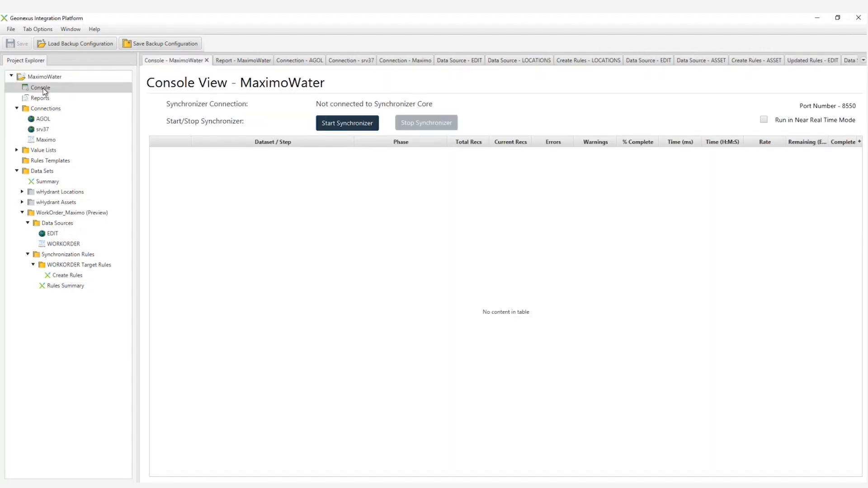
left_click(353, 129)
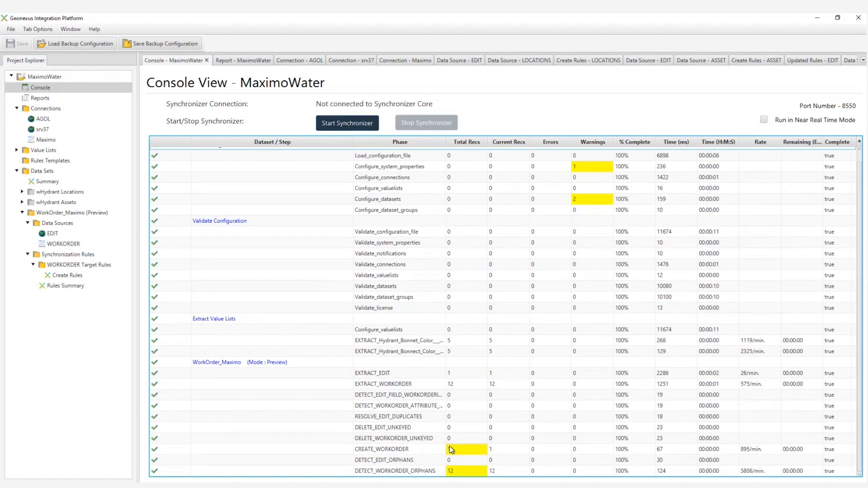
Open the newest synchronization report, 1690213222398.pdf, from the MaximoWater project's reports.
left_click(42, 99)
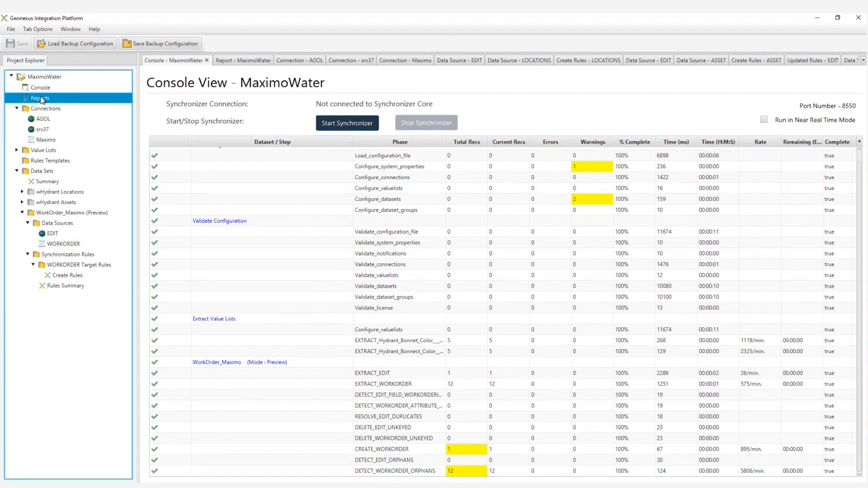
double_click(42, 99)
left_click(221, 142)
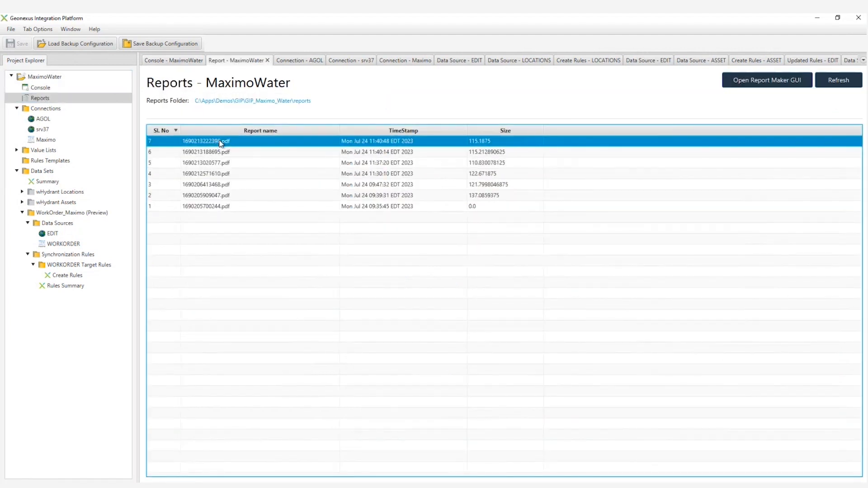
double_click(220, 142)
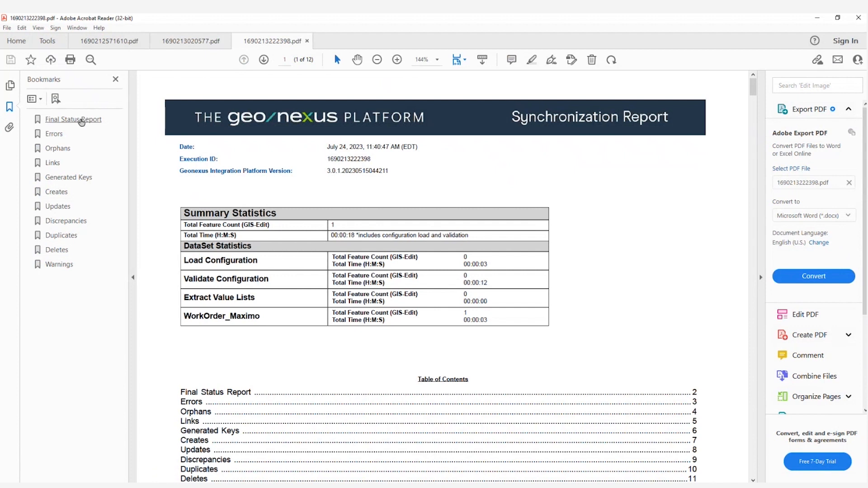
Examine the CREATE_WORKORDER row in the Final Status Report and the previewed attribute values in the report's Creates section.
left_click(81, 120)
scroll(192, 224, "down", 5)
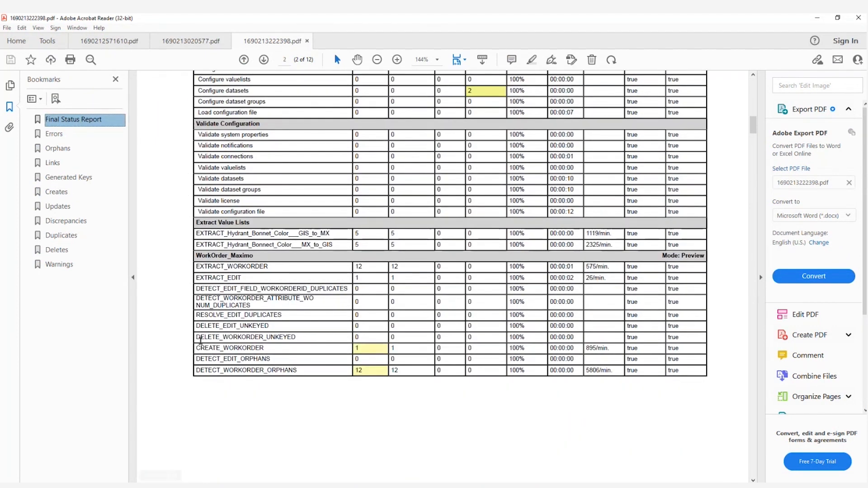
left_click_drag(196, 348, 406, 350)
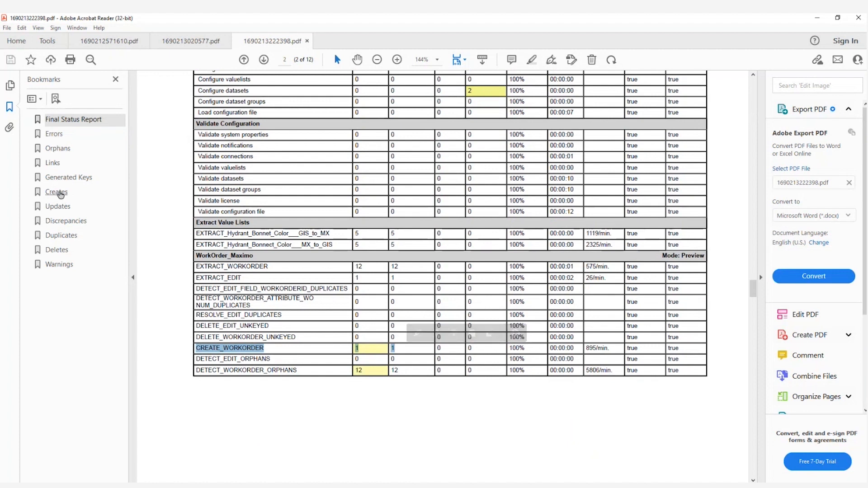
left_click(61, 194)
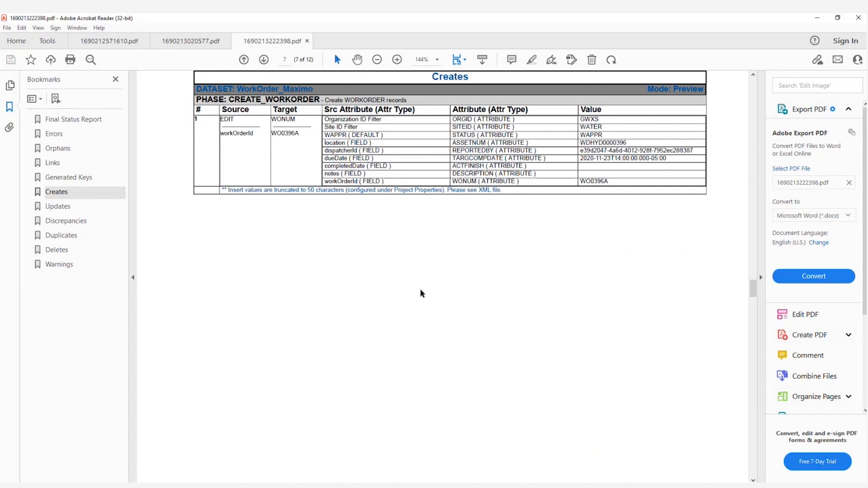
scroll(420, 294, "up", 1)
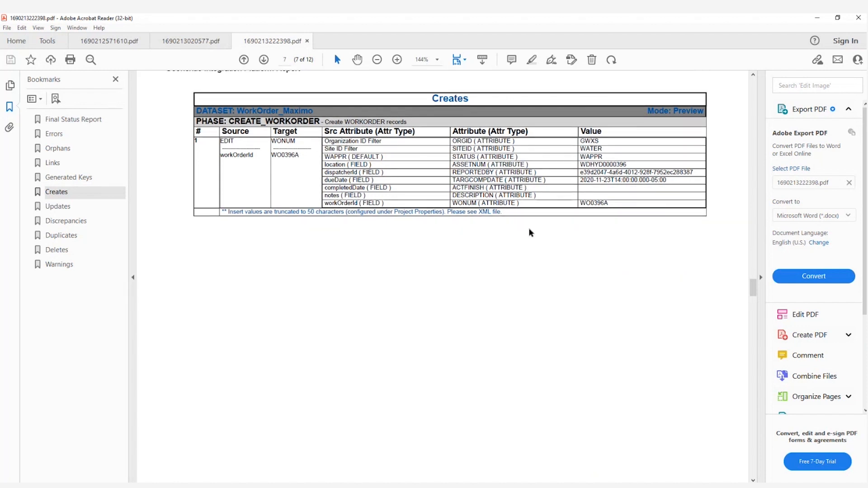
Switch back to Geonexus Integration Platform and review the MaximoWater notification properties, expanding the options of the first email recipients list.
left_click(166, 487)
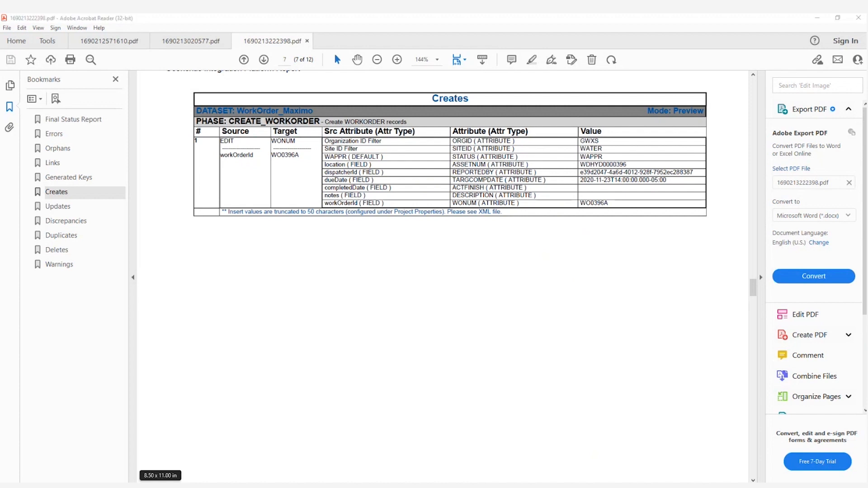
left_click(204, 465)
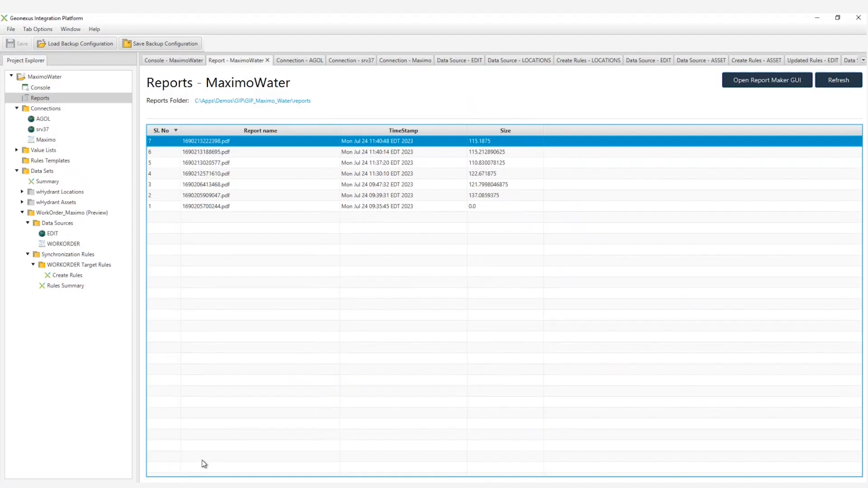
left_click(49, 78)
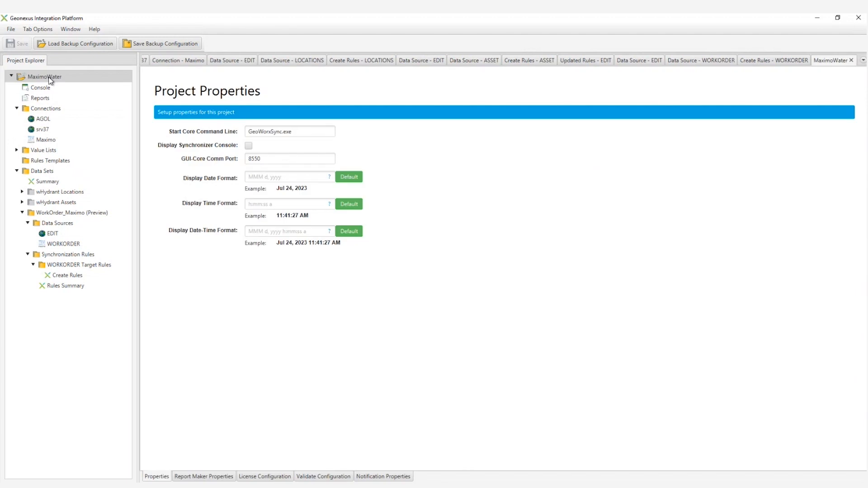
left_click(382, 477)
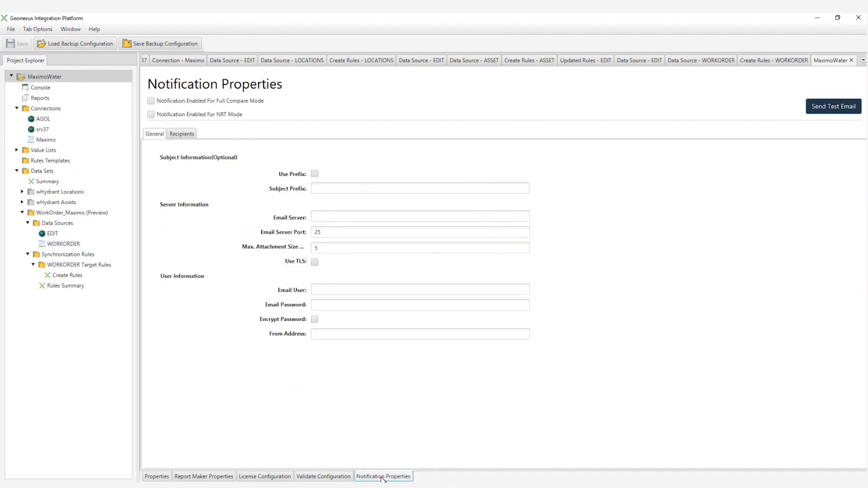
left_click(192, 134)
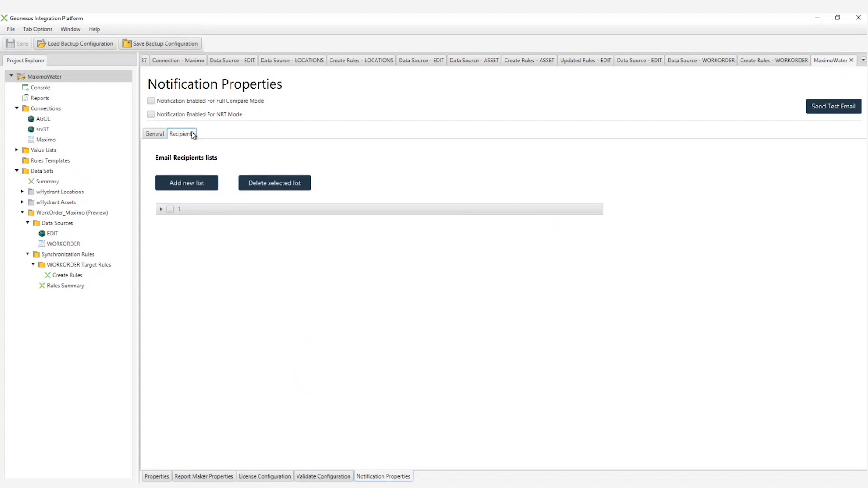
left_click(162, 209)
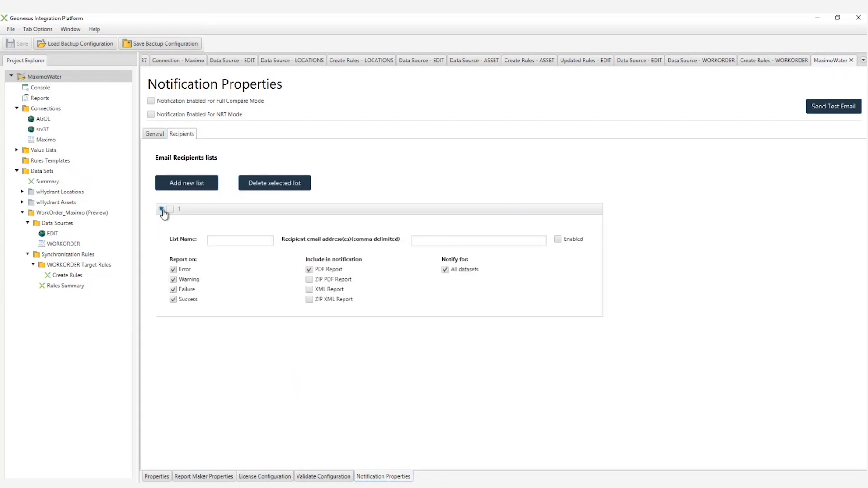